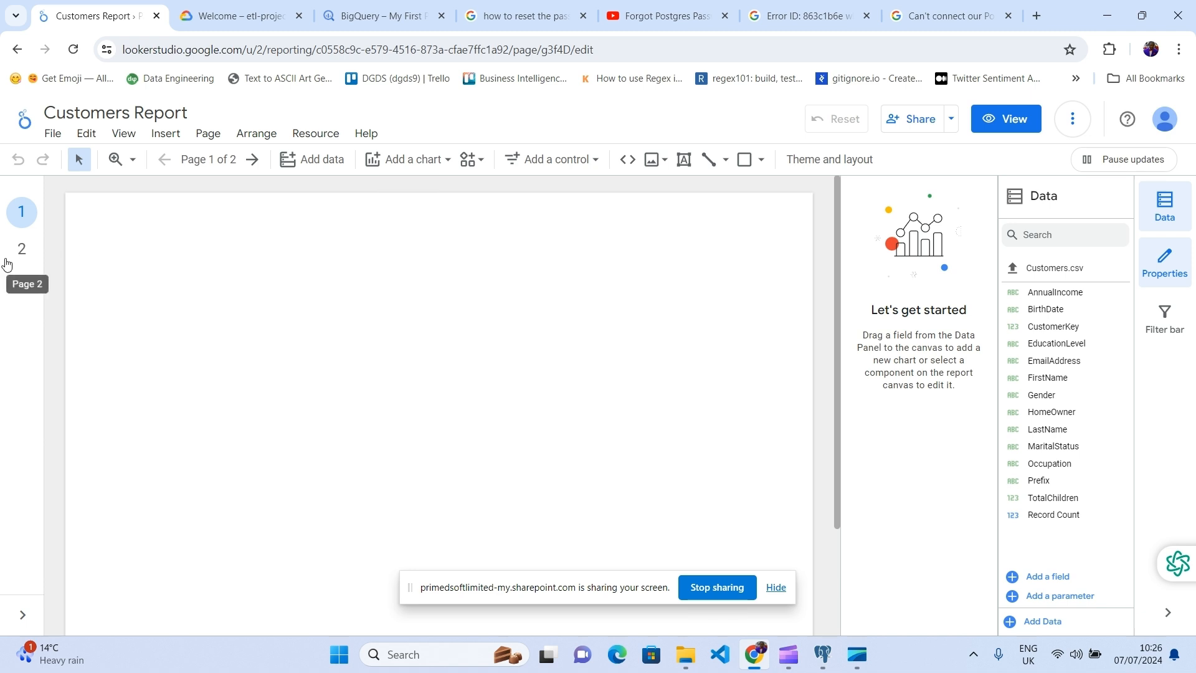
Step: Dismiss the screen-sharing notice and browse the connector gallery, noting Partner Connectors (985), then close it
{"action": "left_click", "coordinate": [776, 588]}
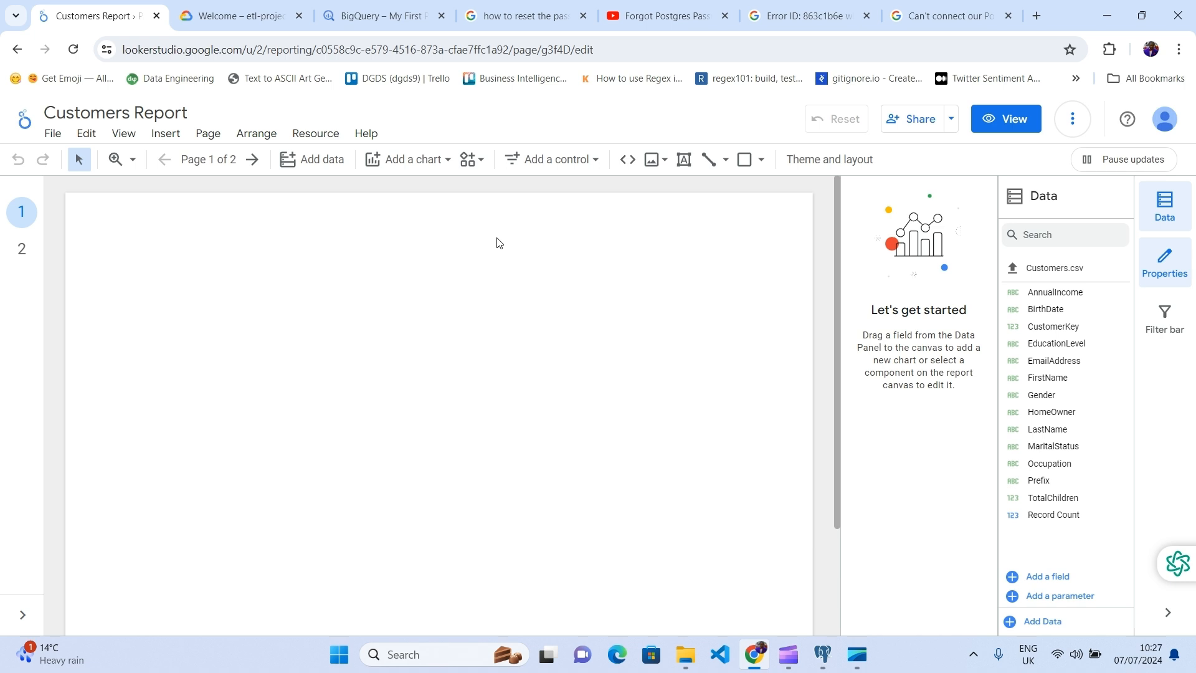
{"action": "left_click", "coordinate": [306, 164]}
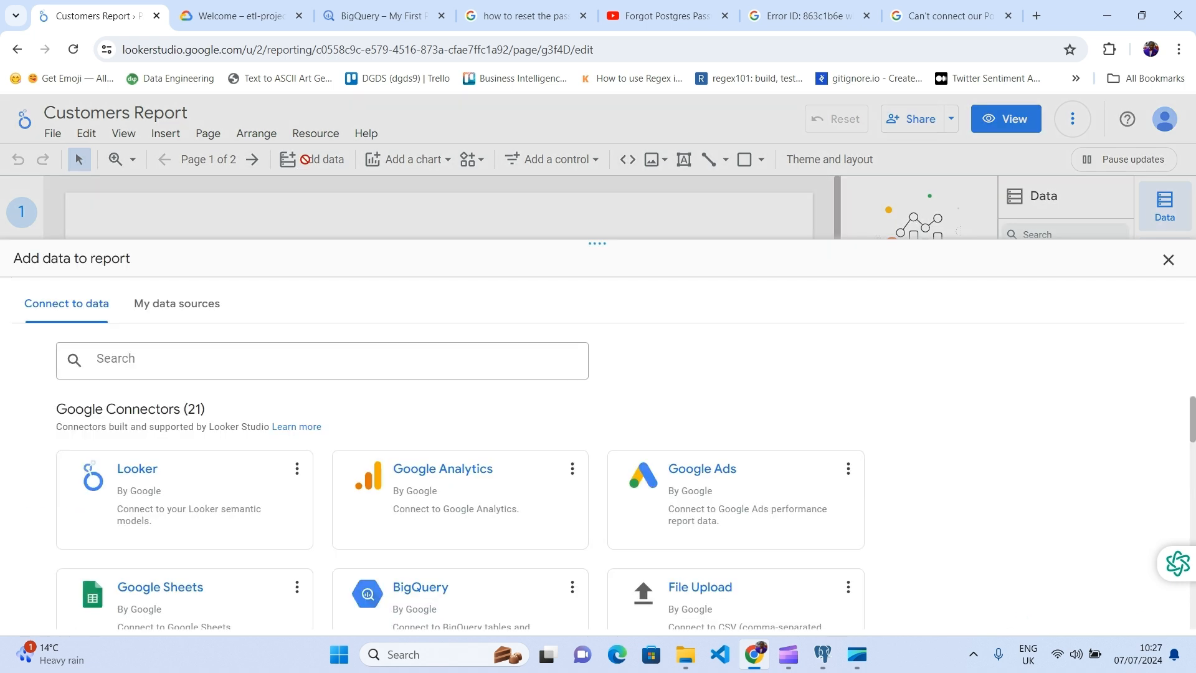
{"action": "scroll", "coordinate": [312, 494], "scroll_direction": "down", "scroll_amount": 3}
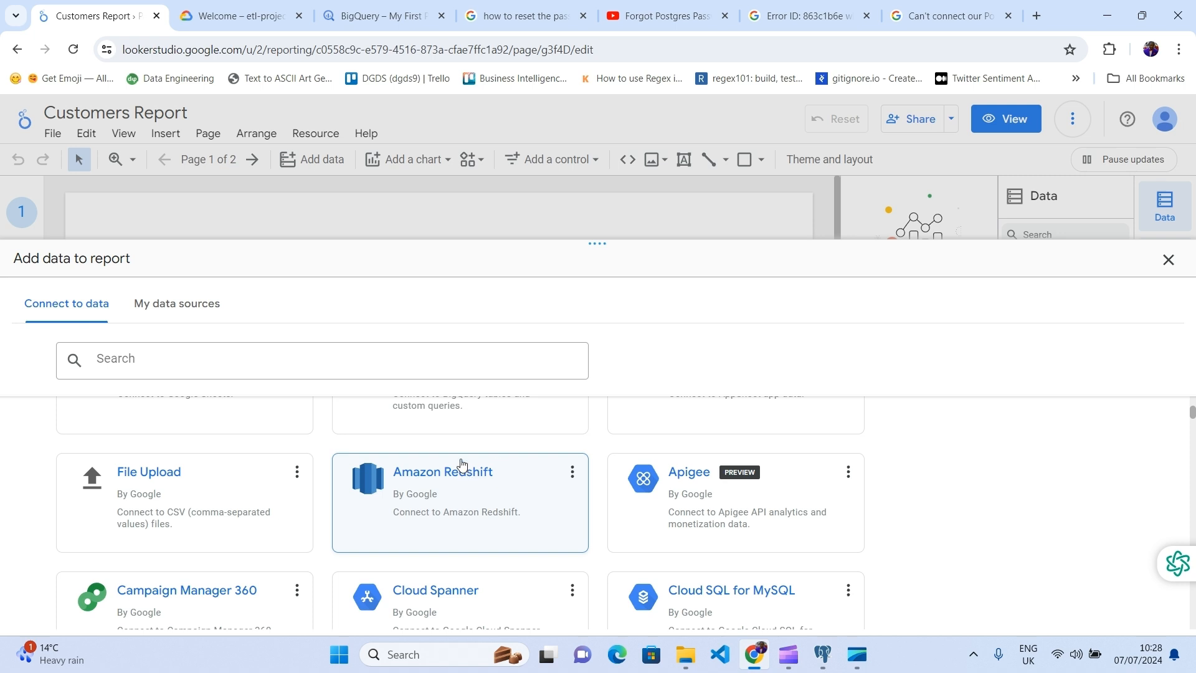
{"action": "scroll", "coordinate": [460, 462], "scroll_direction": "up", "scroll_amount": 2}
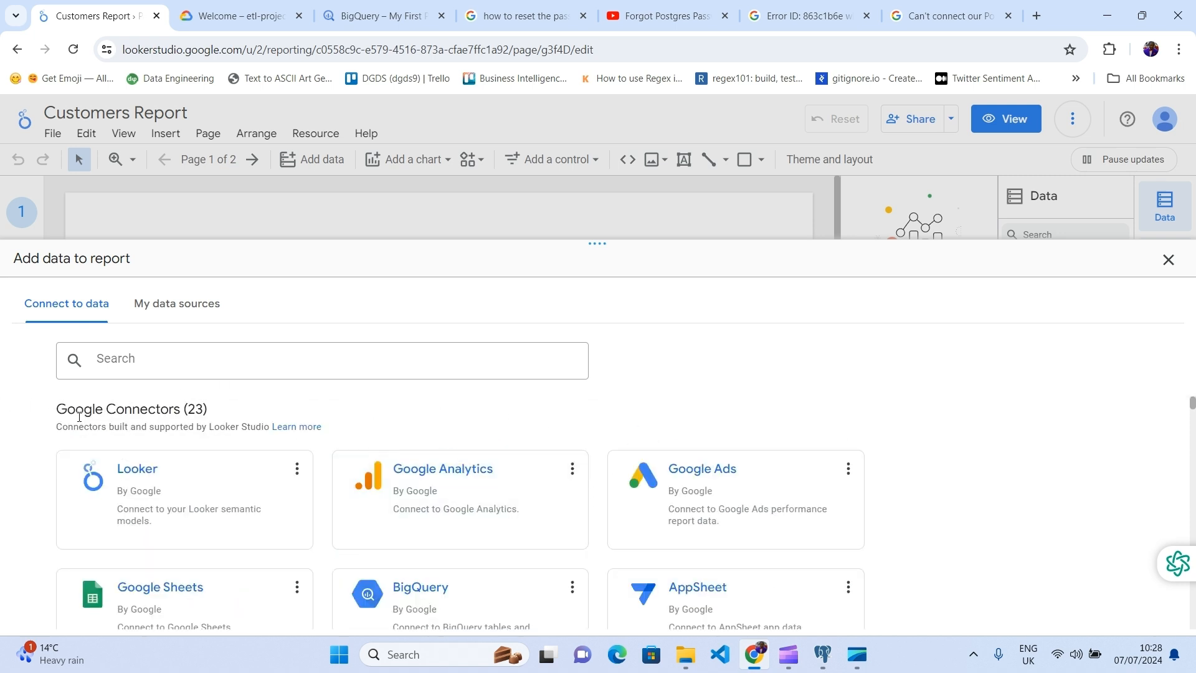
{"action": "scroll", "coordinate": [200, 459], "scroll_direction": "down", "scroll_amount": 5}
{"action": "scroll", "coordinate": [200, 459], "scroll_direction": "down", "scroll_amount": 6}
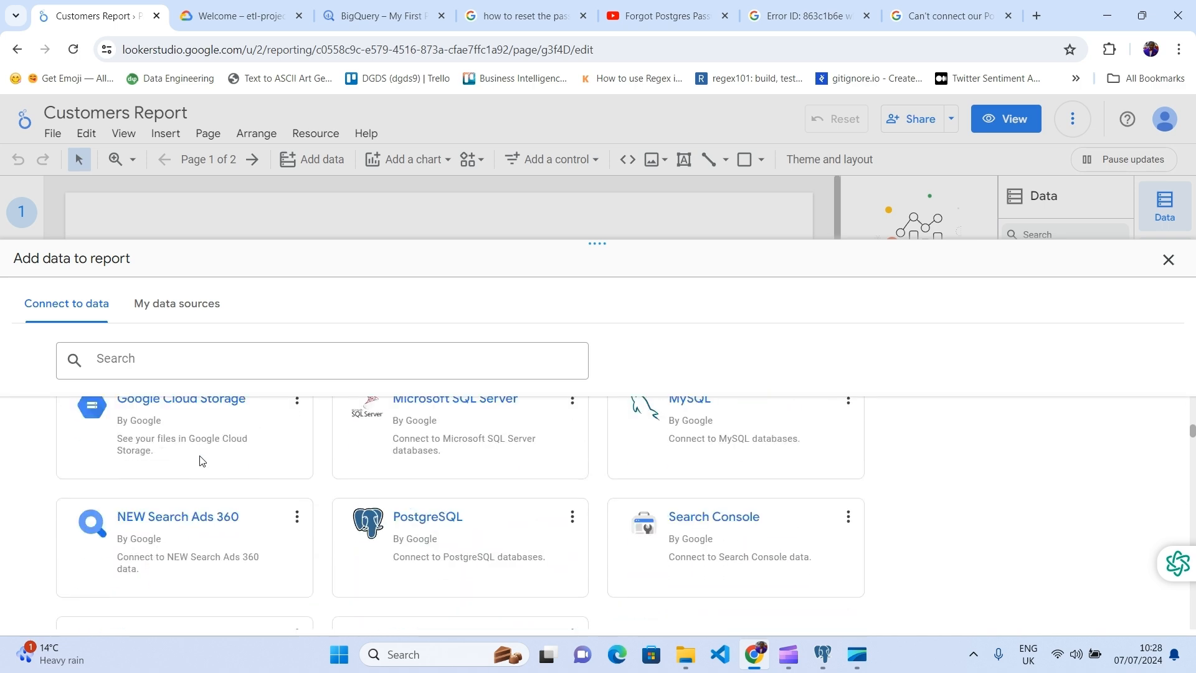
{"action": "scroll", "coordinate": [54, 447], "scroll_direction": "up", "scroll_amount": 1}
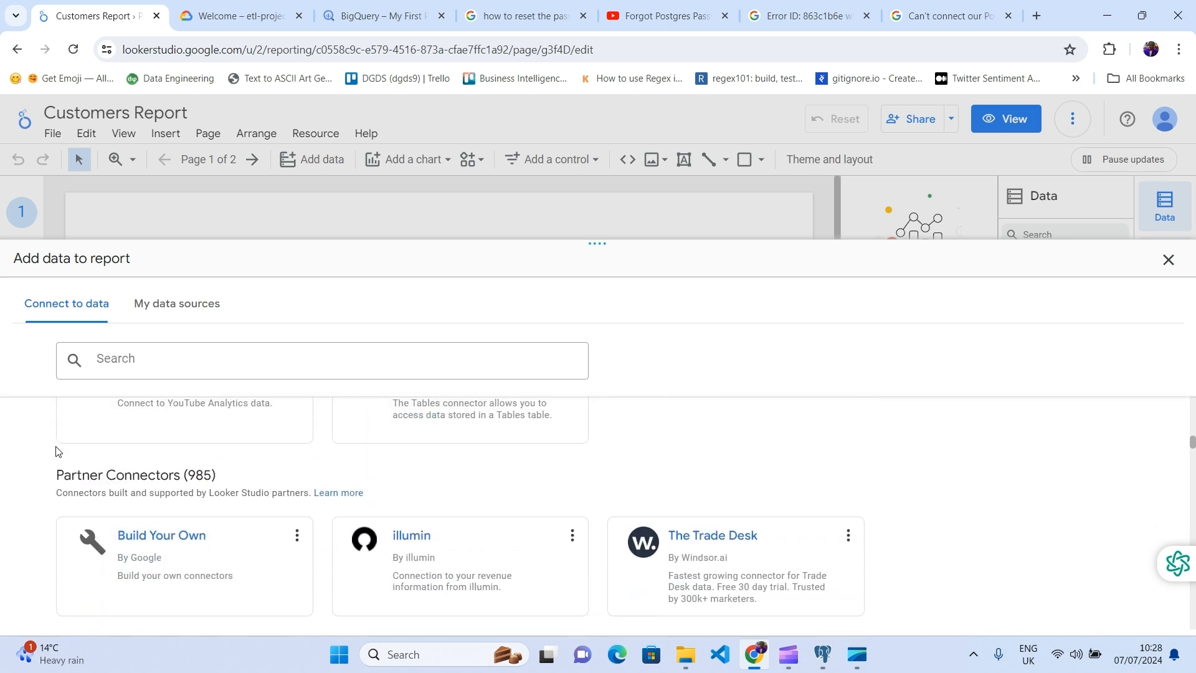
{"action": "left_click_drag", "start_coordinate": [57, 475], "coordinate": [215, 487]}
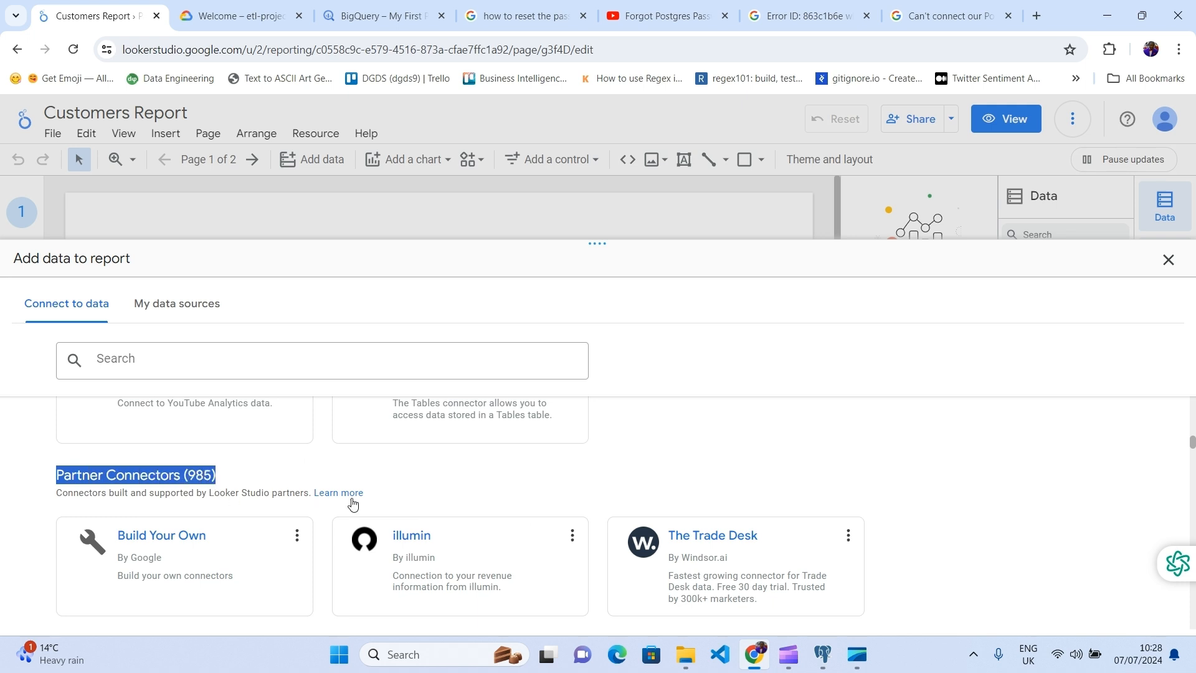
{"action": "scroll", "coordinate": [320, 499], "scroll_direction": "up", "scroll_amount": 10}
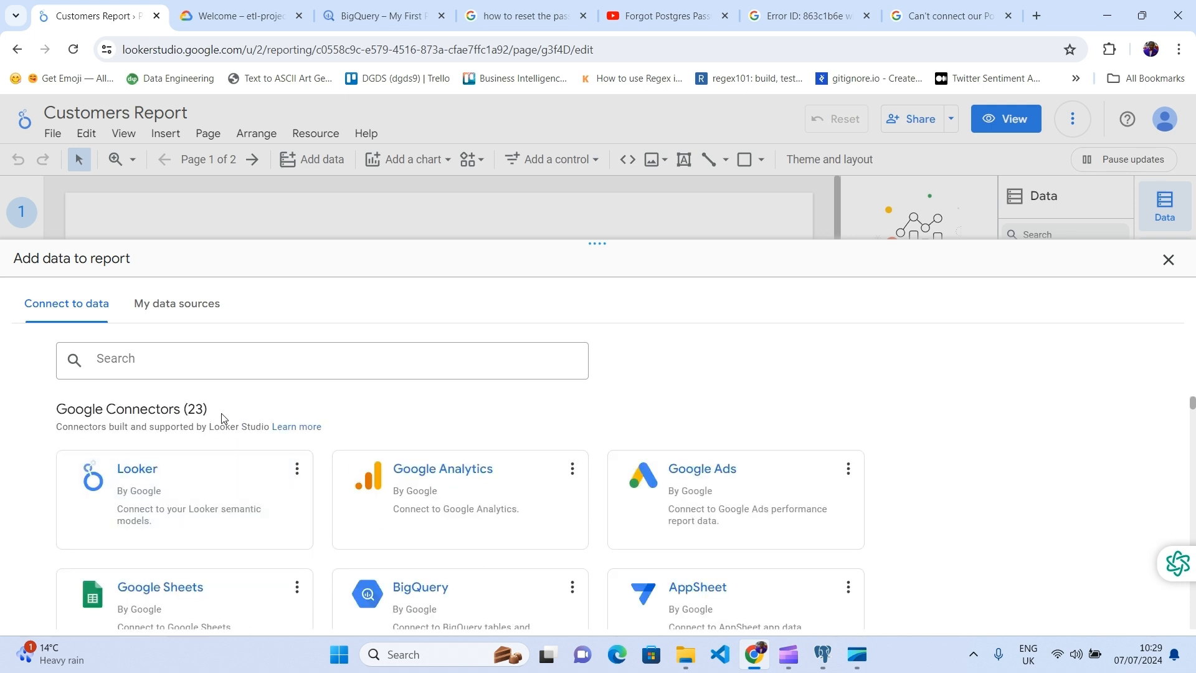
{"action": "left_click", "coordinate": [1169, 260]}
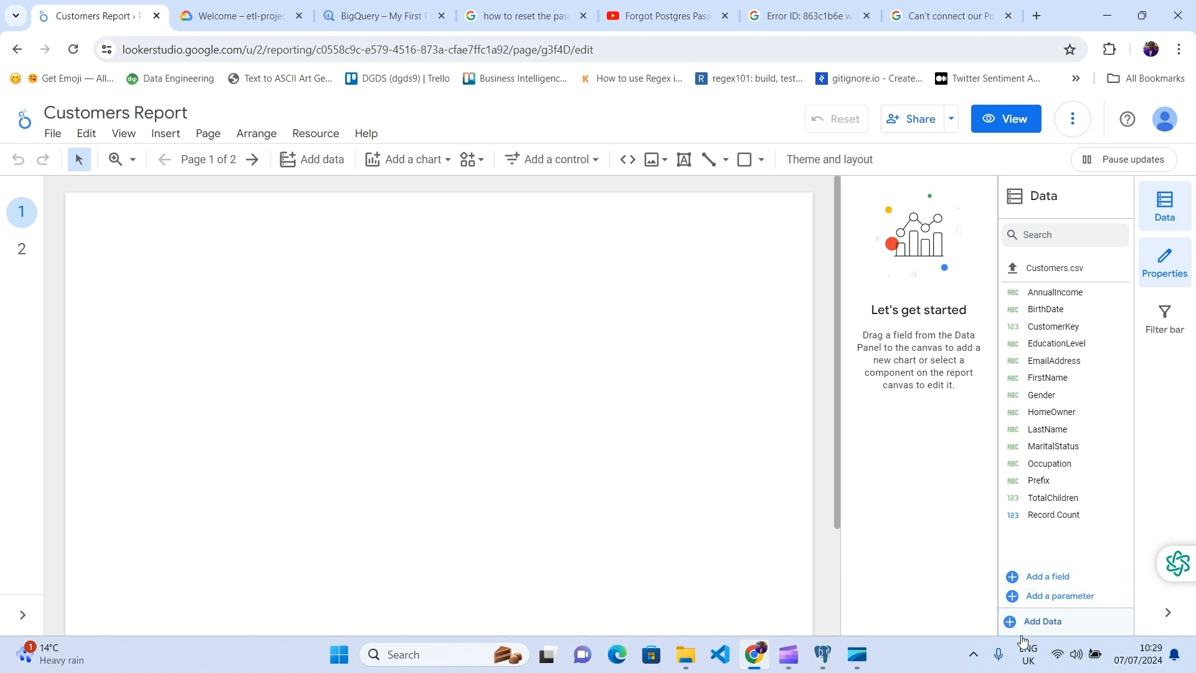
Step: Reopen the connector gallery from the Data panel, close it again, and open the Resource menu
{"action": "left_click", "coordinate": [1051, 625]}
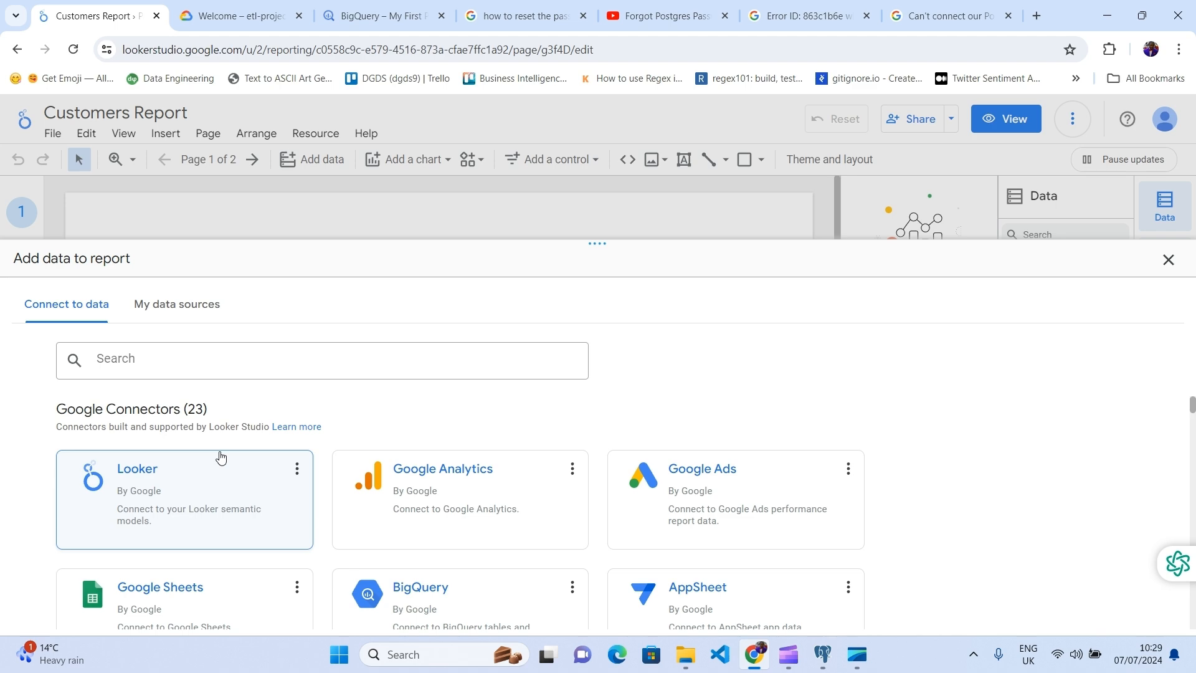
{"action": "scroll", "coordinate": [220, 458], "scroll_direction": "down", "scroll_amount": 15}
{"action": "scroll", "coordinate": [221, 457], "scroll_direction": "down", "scroll_amount": 12}
{"action": "scroll", "coordinate": [221, 459], "scroll_direction": "up", "scroll_amount": 11}
{"action": "scroll", "coordinate": [220, 458], "scroll_direction": "up", "scroll_amount": 10}
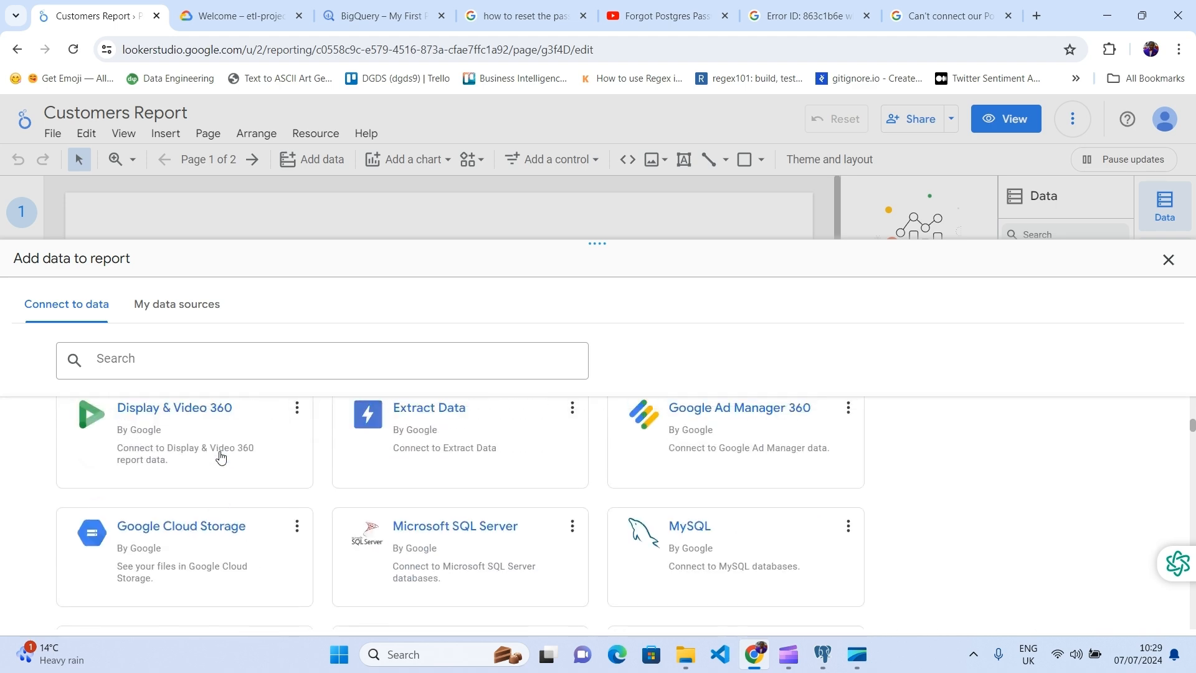
{"action": "left_click", "coordinate": [1168, 260]}
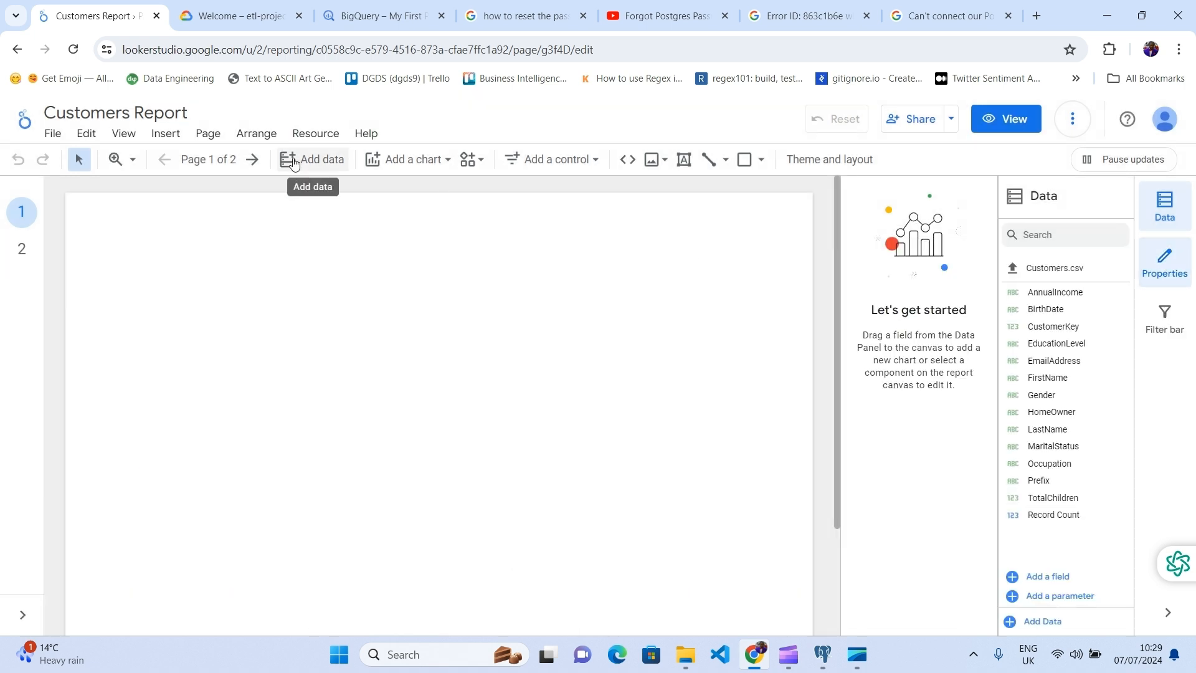
{"action": "left_click", "coordinate": [327, 135]}
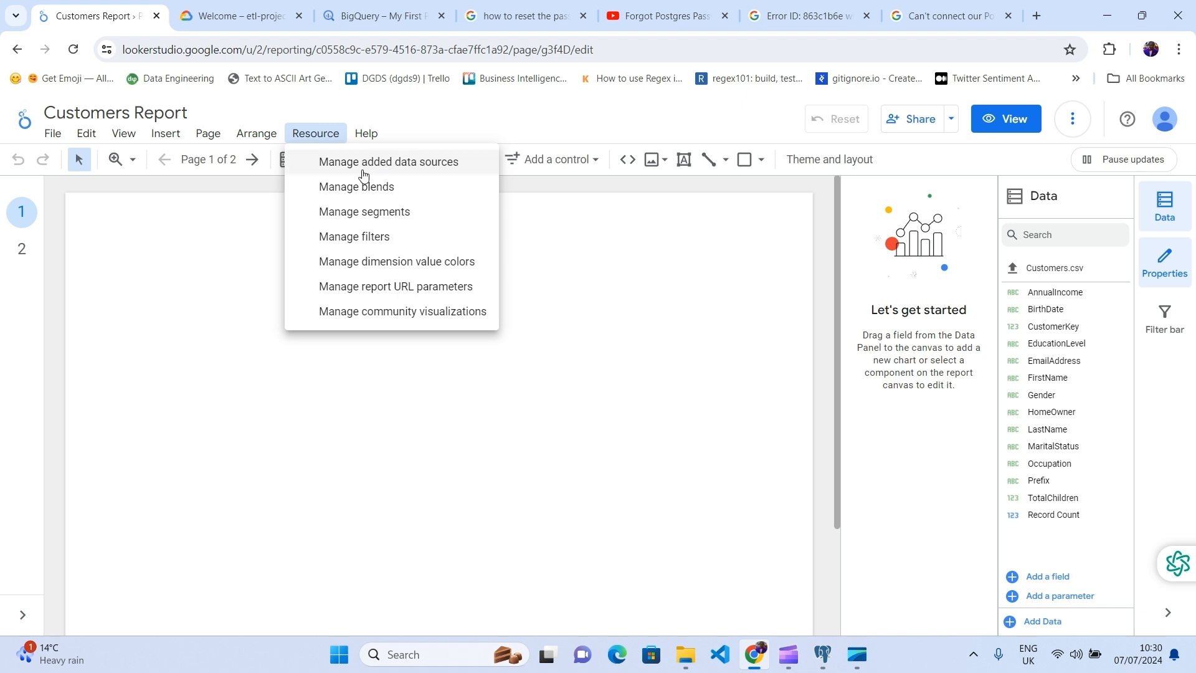
Step: List the added data sources, confirm Customers.csv is the only one, and choose ADD A DATA SOURCE
{"action": "left_click", "coordinate": [466, 168]}
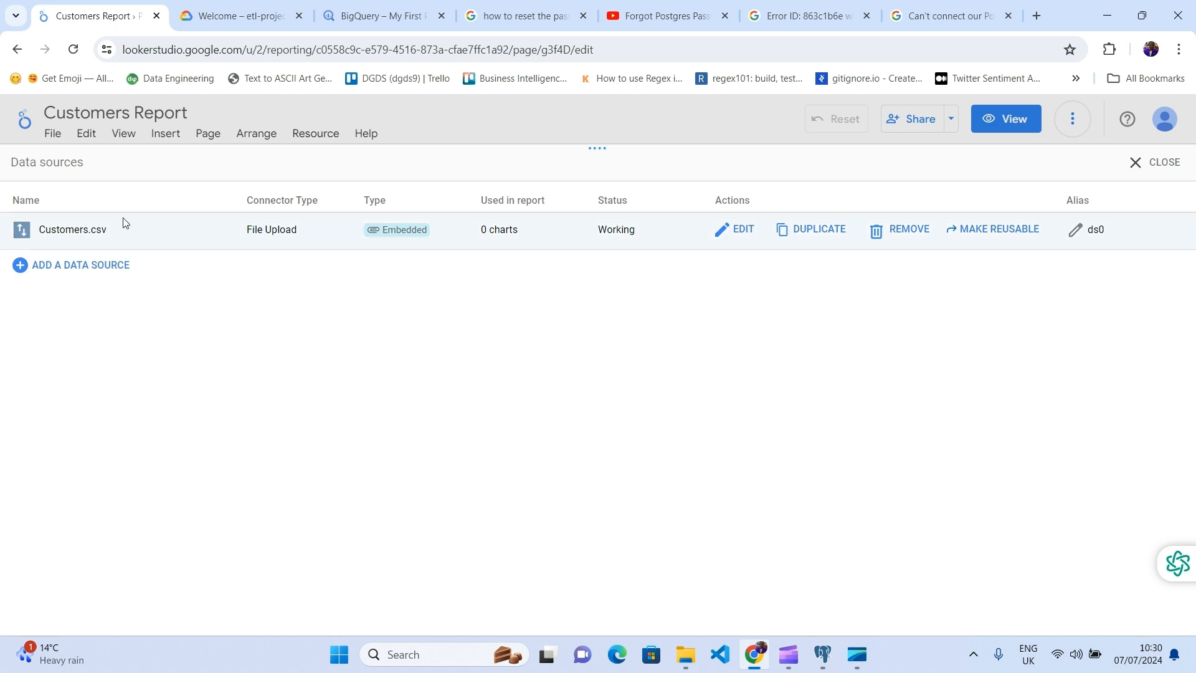
{"action": "left_click_drag", "start_coordinate": [107, 232], "coordinate": [43, 241]}
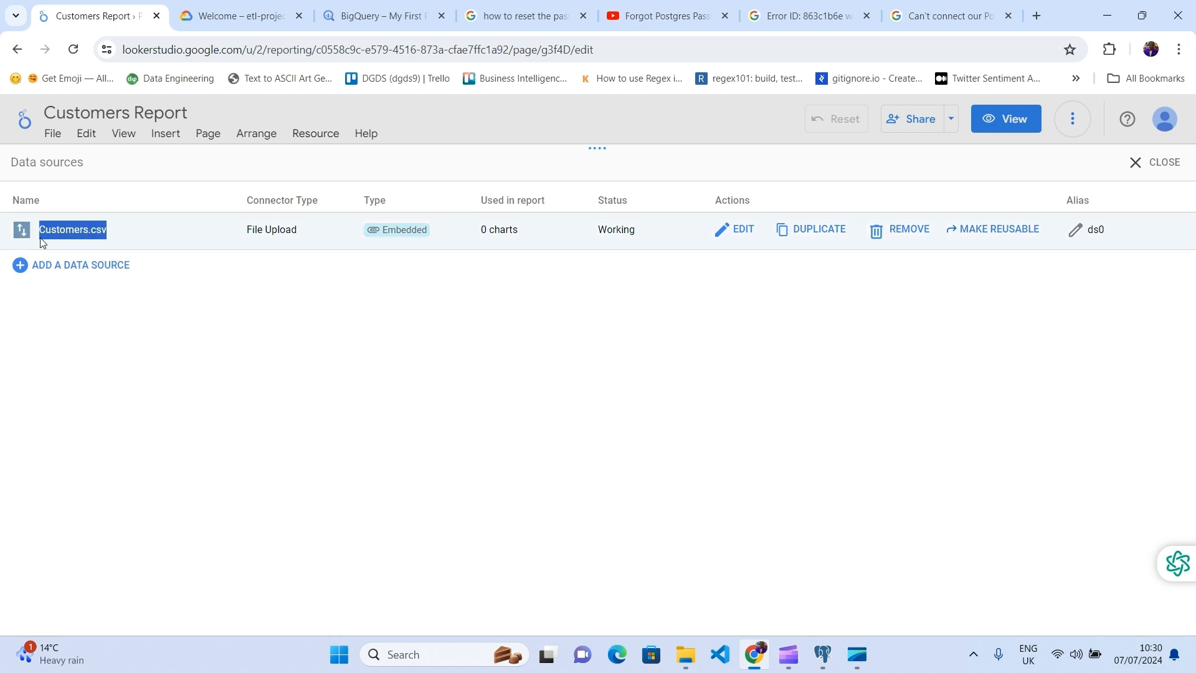
{"action": "left_click", "coordinate": [228, 294]}
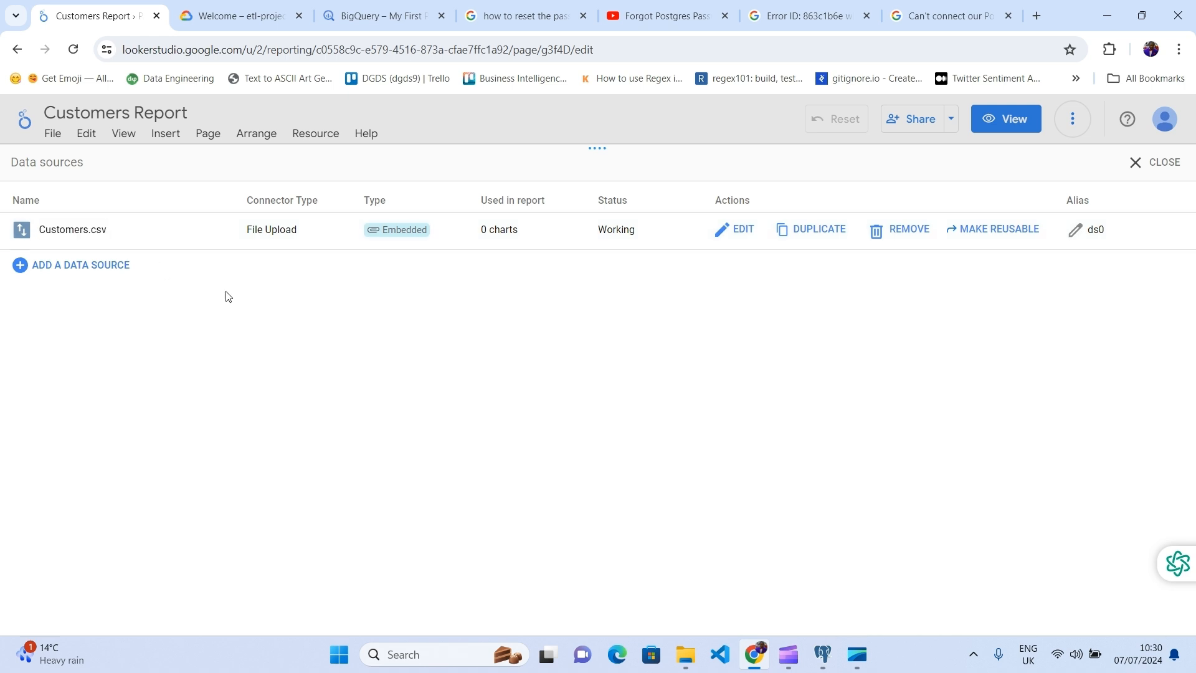
{"action": "left_click_drag", "start_coordinate": [106, 230], "coordinate": [36, 236]}
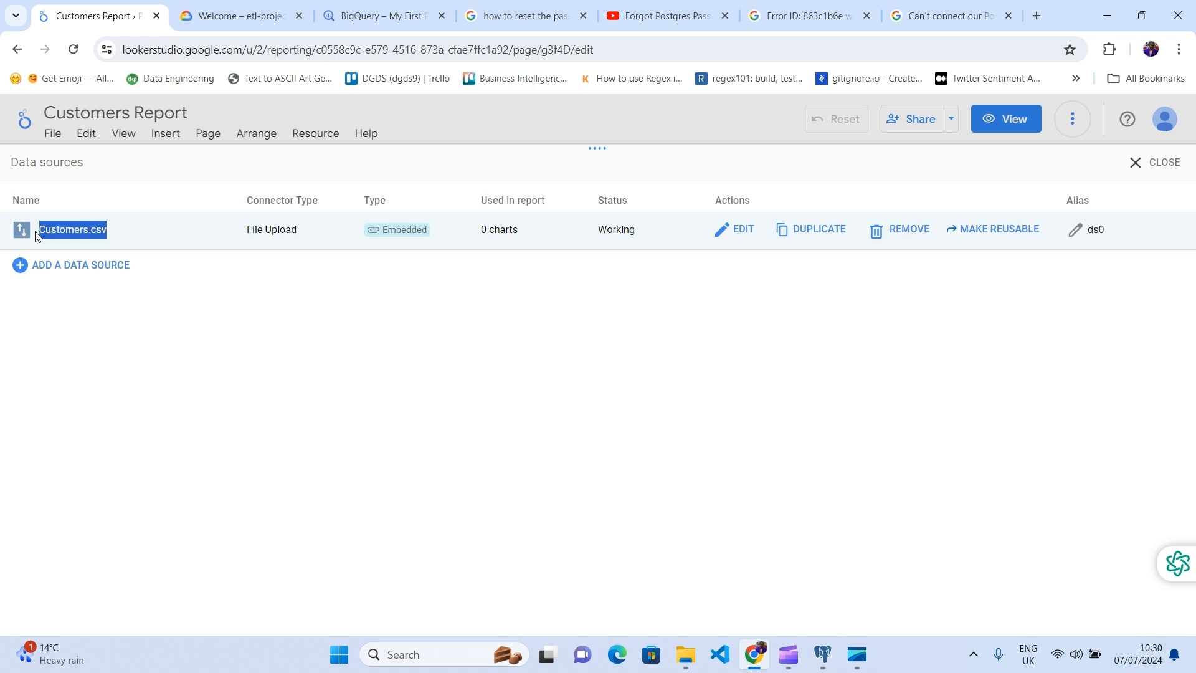
{"action": "left_click_drag", "start_coordinate": [112, 233], "coordinate": [96, 231]}
{"action": "left_click", "coordinate": [242, 258]}
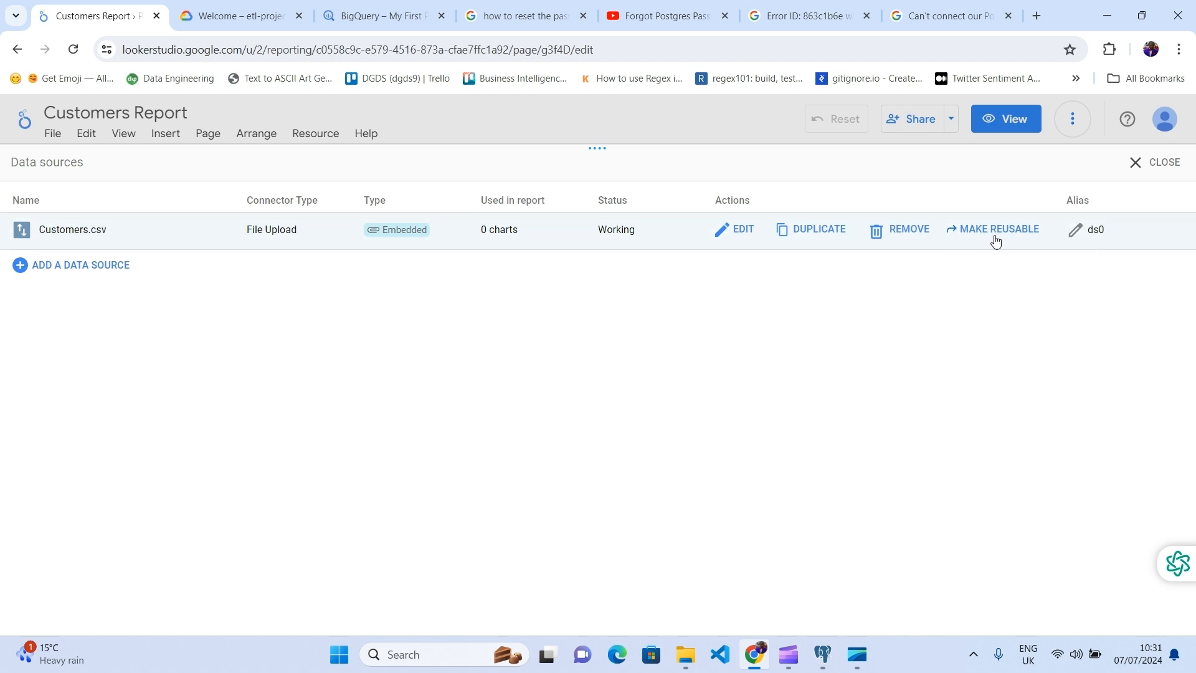
{"action": "left_click", "coordinate": [65, 267]}
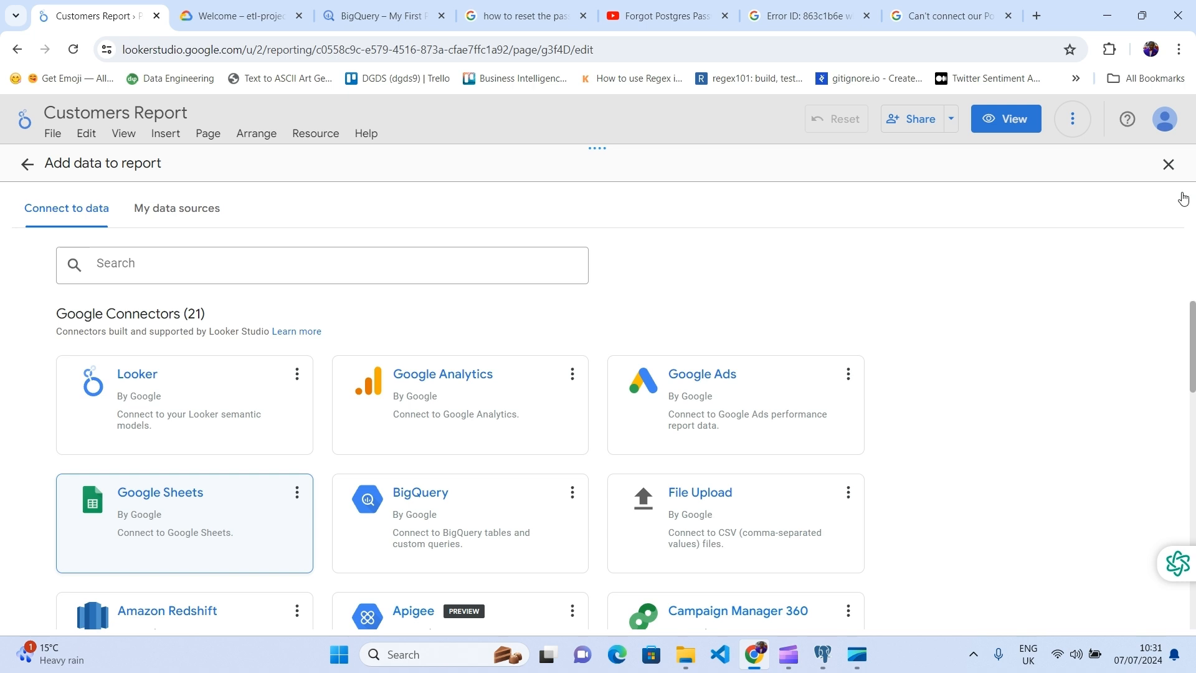
Step: Close the Add data panel, reopen the connector gallery from the Data panel, and scroll to File Upload
{"action": "left_click", "coordinate": [1174, 166]}
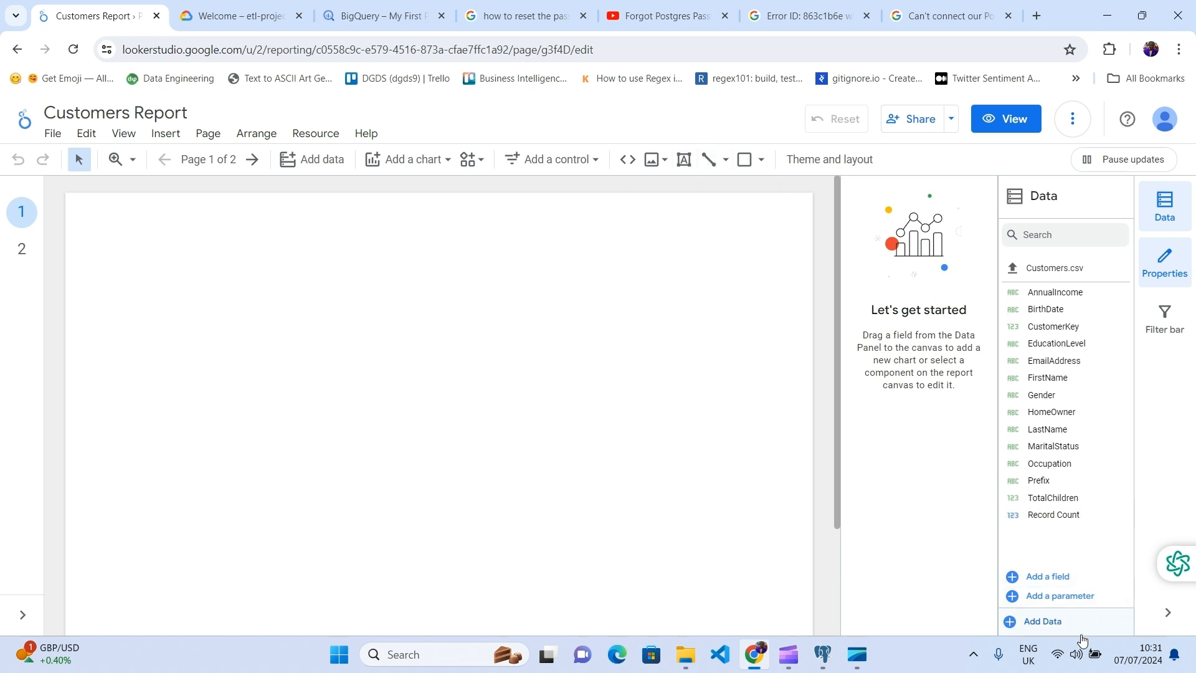
{"action": "left_click", "coordinate": [1050, 629]}
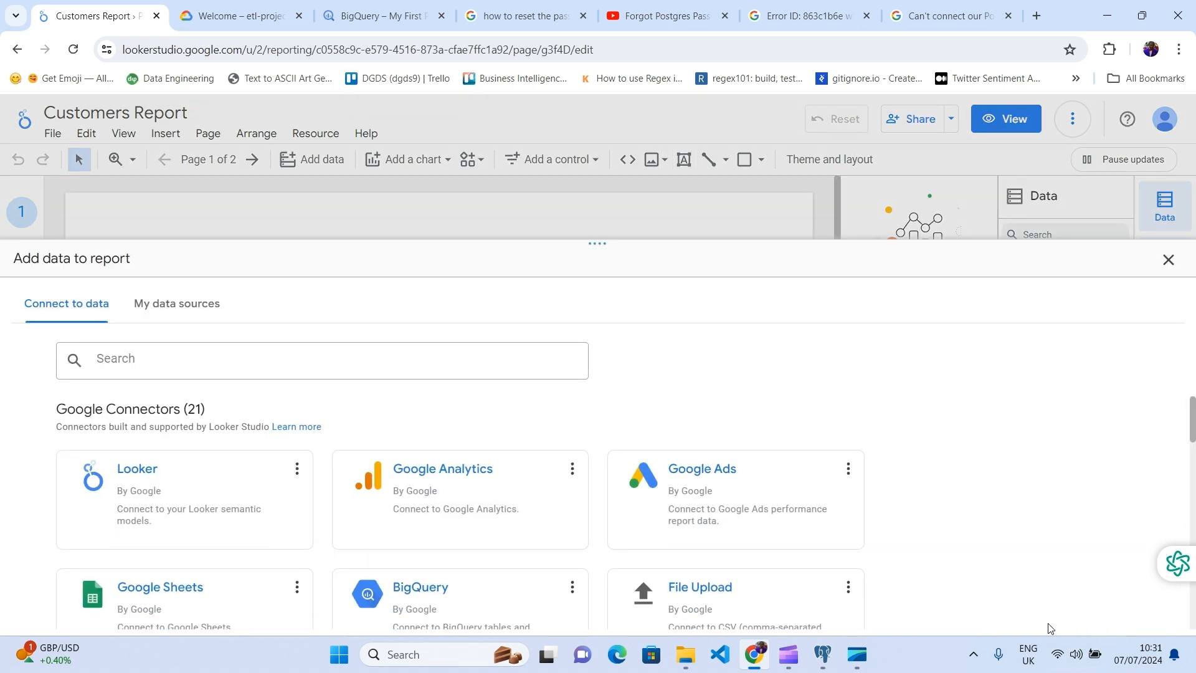
{"action": "scroll", "coordinate": [243, 508], "scroll_direction": "down", "scroll_amount": 3}
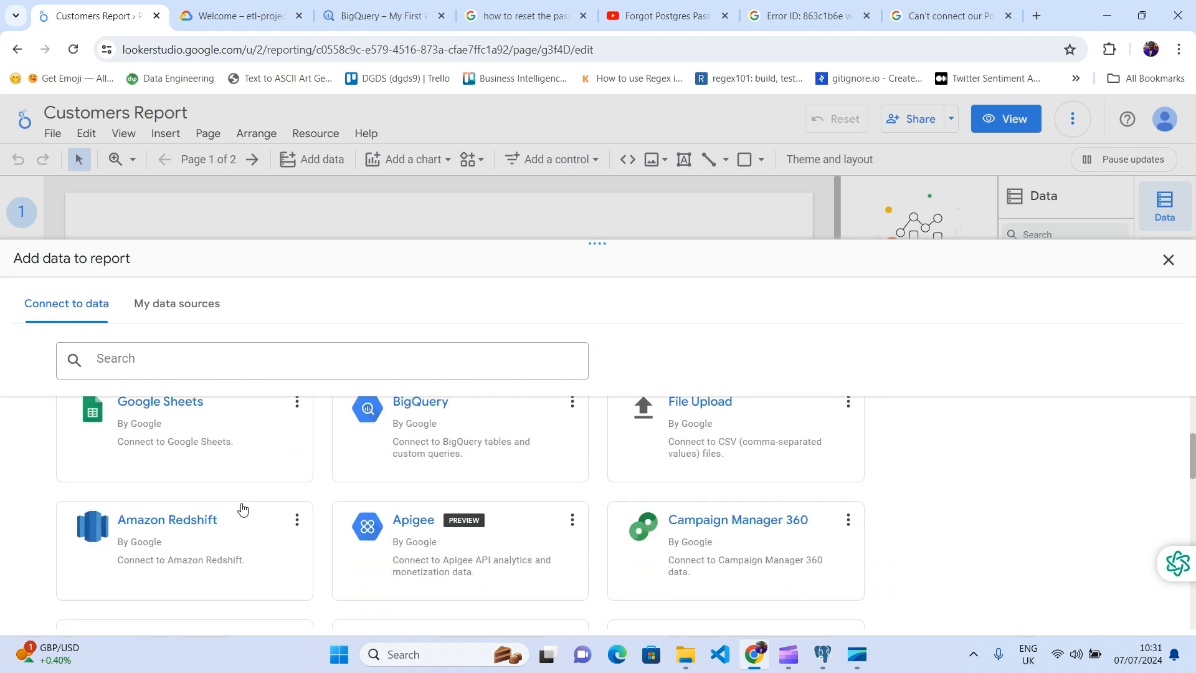
{"action": "scroll", "coordinate": [324, 532], "scroll_direction": "down", "scroll_amount": 3}
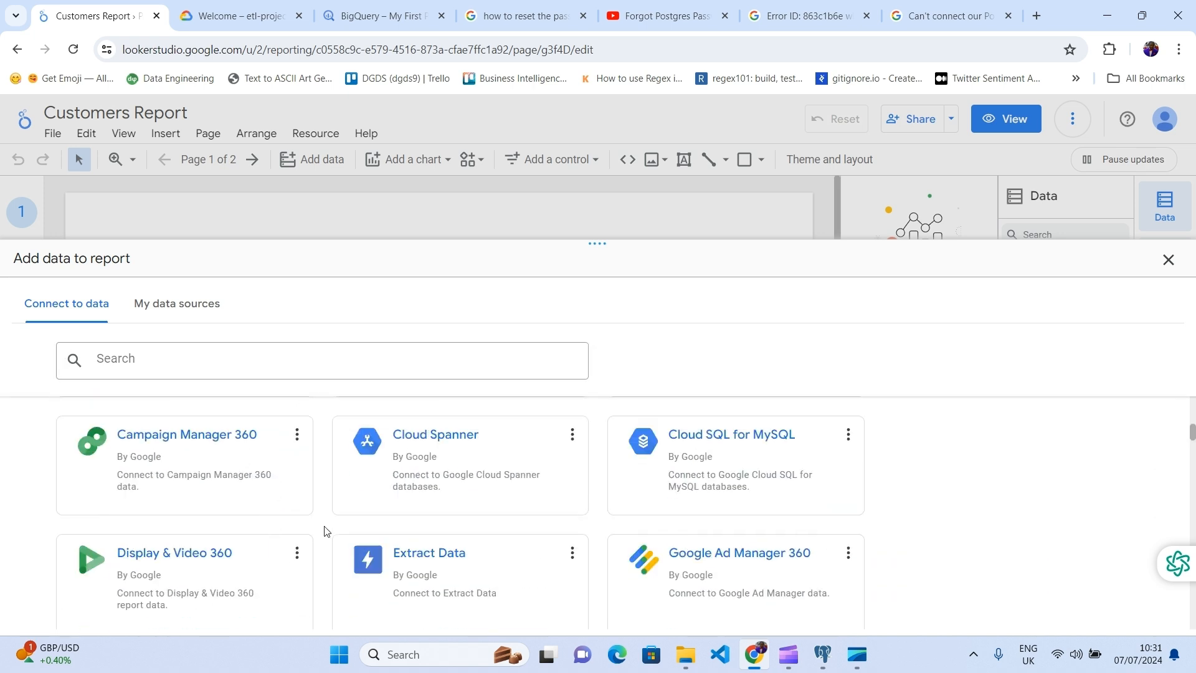
{"action": "scroll", "coordinate": [243, 520], "scroll_direction": "up", "scroll_amount": 4}
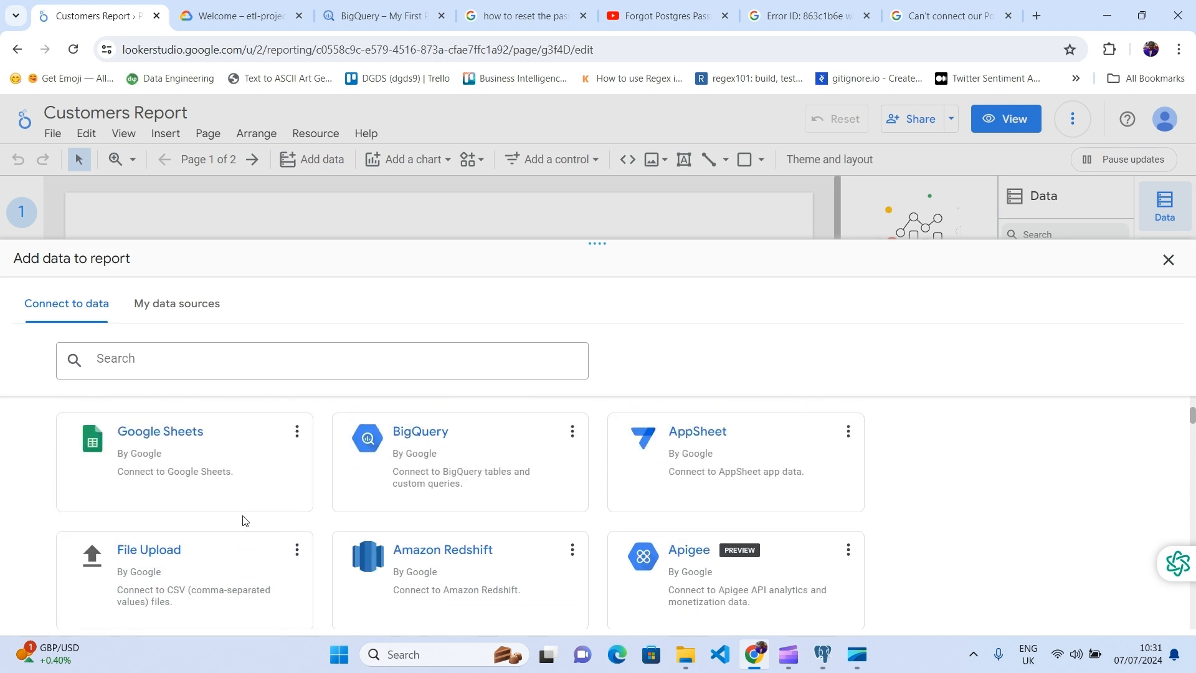
{"action": "scroll", "coordinate": [164, 559], "scroll_direction": "down", "scroll_amount": 1}
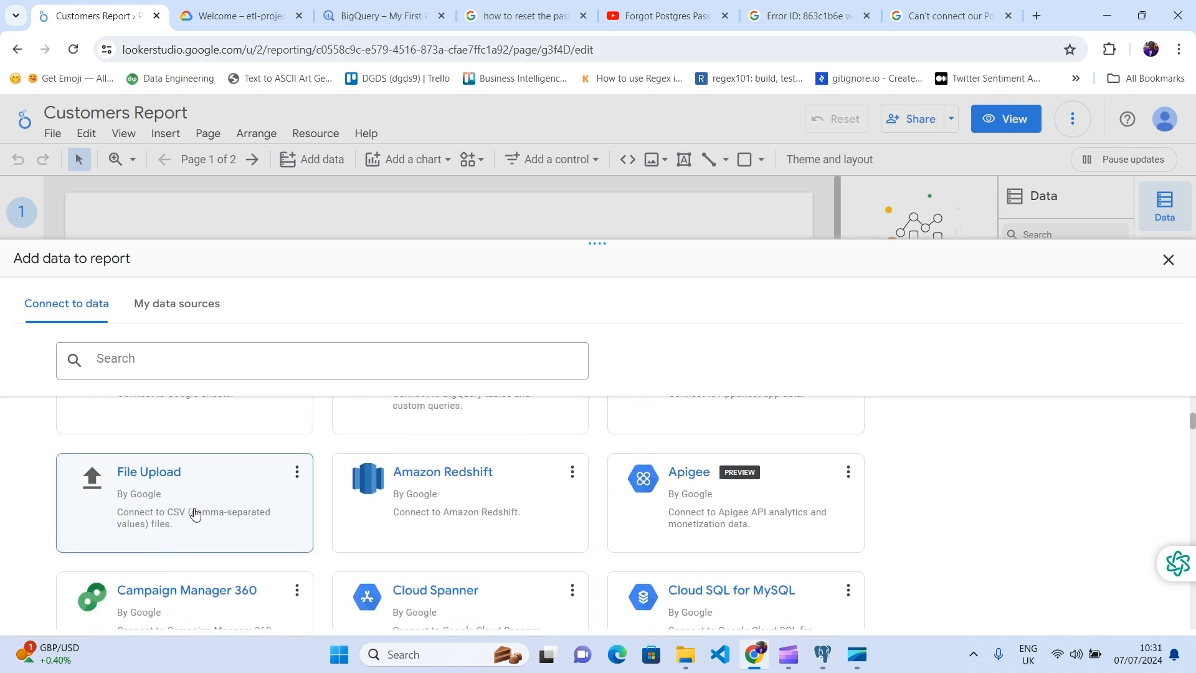
Step: Open the File Upload connector, point out its 'Drag files here' area, and bring up the datasets folder
{"action": "left_click", "coordinate": [195, 514]}
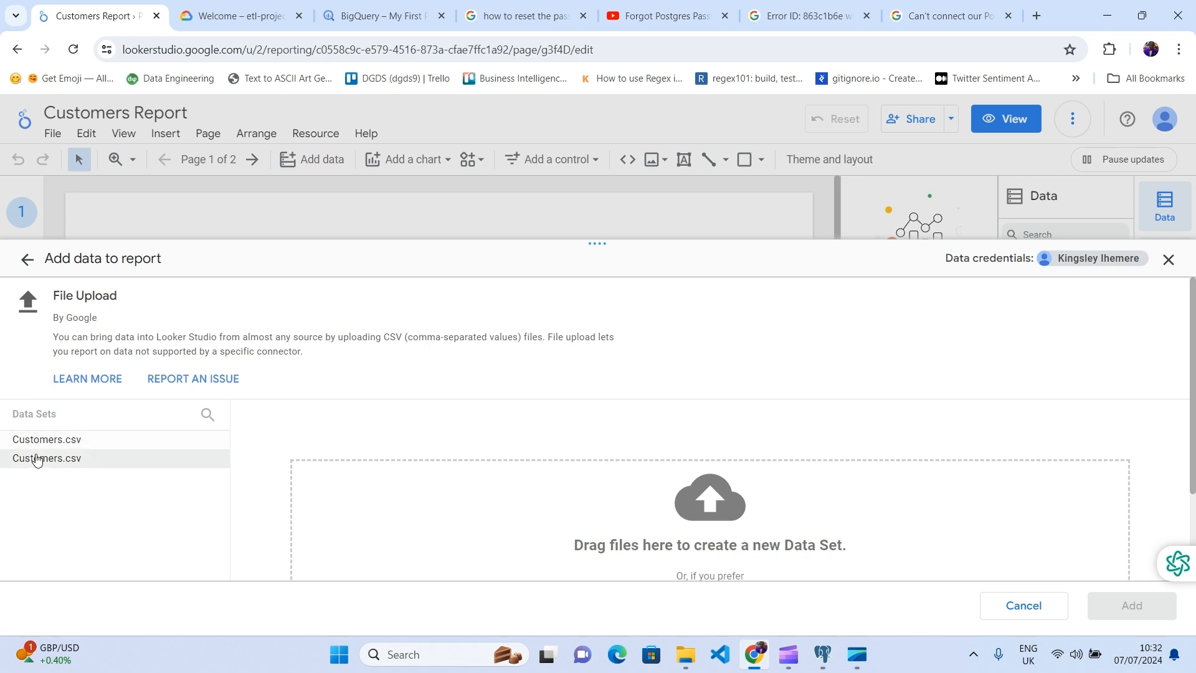
{"action": "scroll", "coordinate": [523, 429], "scroll_direction": "down", "scroll_amount": 2}
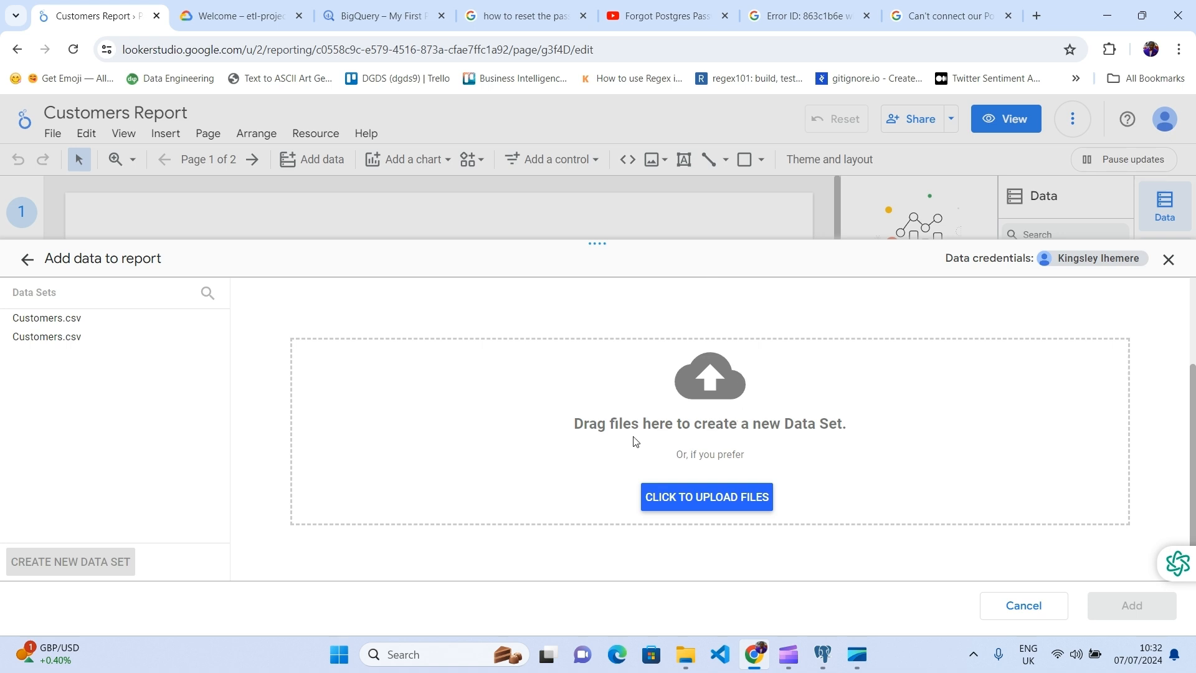
{"action": "left_click_drag", "start_coordinate": [573, 426], "coordinate": [641, 417]}
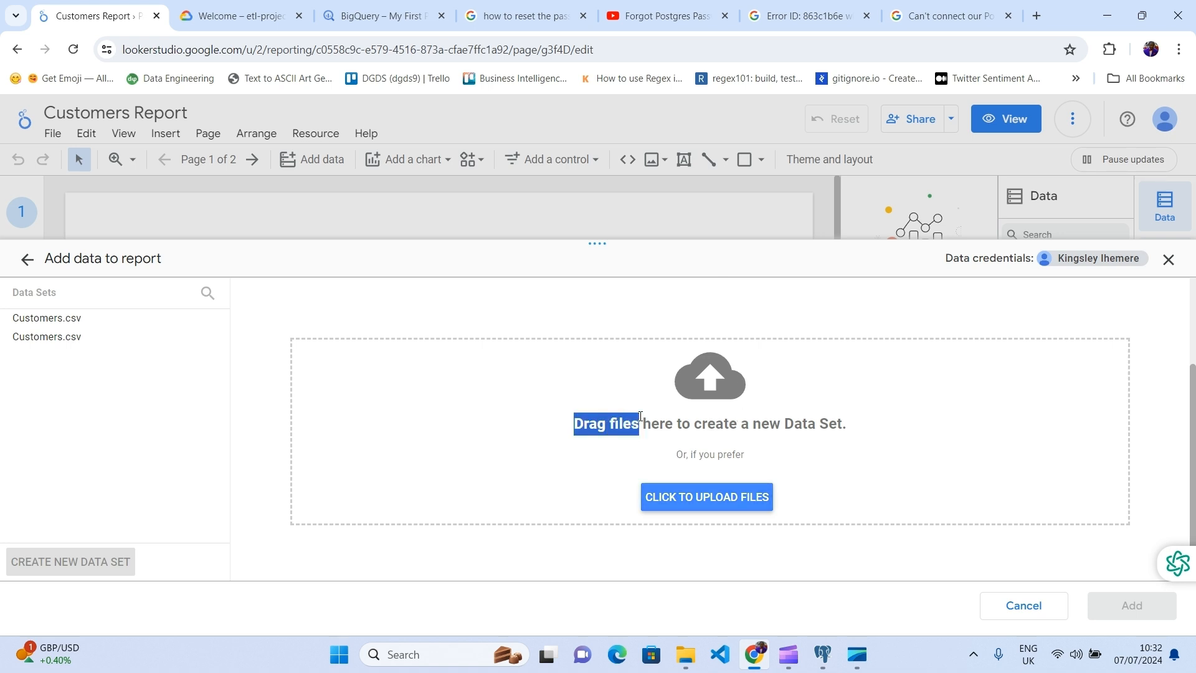
{"action": "left_click", "coordinate": [877, 435]}
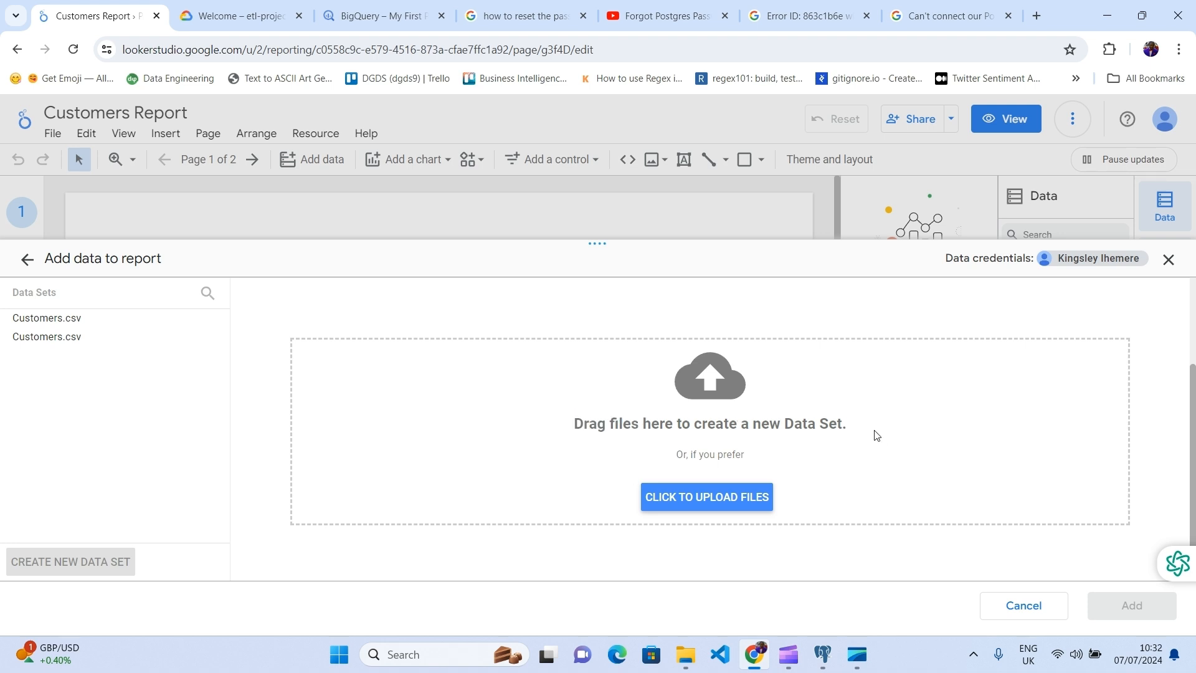
{"action": "left_click_drag", "start_coordinate": [571, 427], "coordinate": [859, 424]}
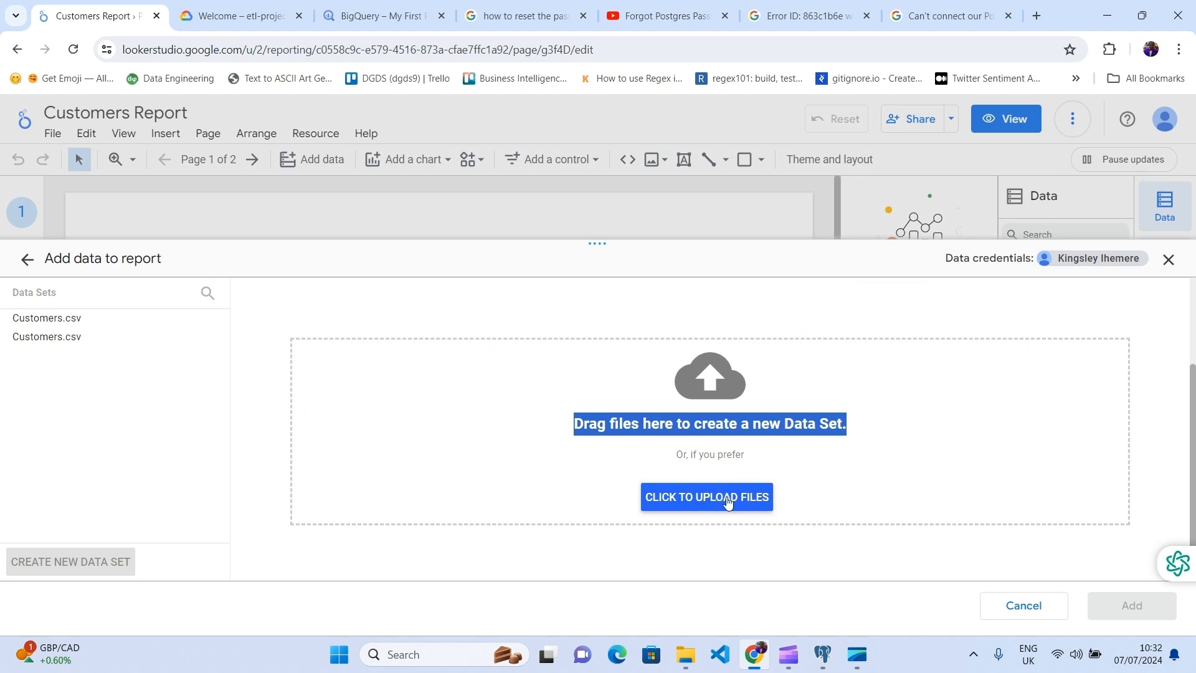
{"action": "left_click", "coordinate": [688, 655]}
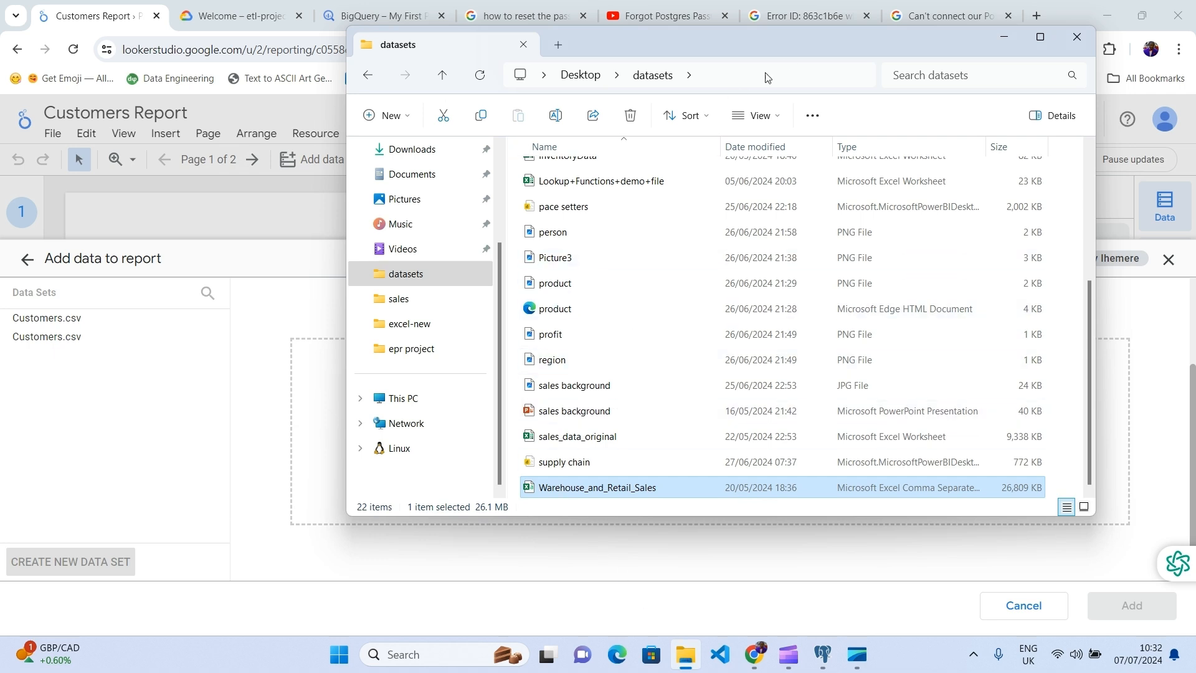
Step: Drag Warehouse_and_Retail_Sales.csv from File Explorer into Looker Studio's upload drop zone
{"action": "left_click_drag", "start_coordinate": [740, 44], "coordinate": [301, 47]}
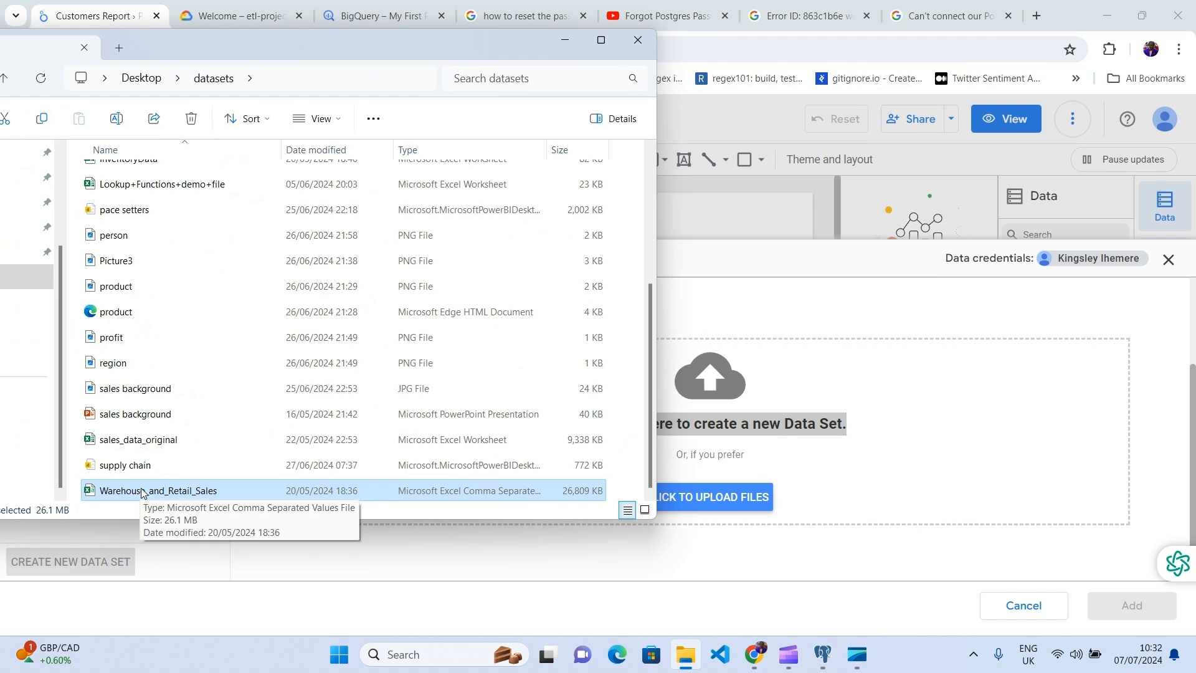
{"action": "left_click_drag", "start_coordinate": [142, 493], "coordinate": [846, 458]}
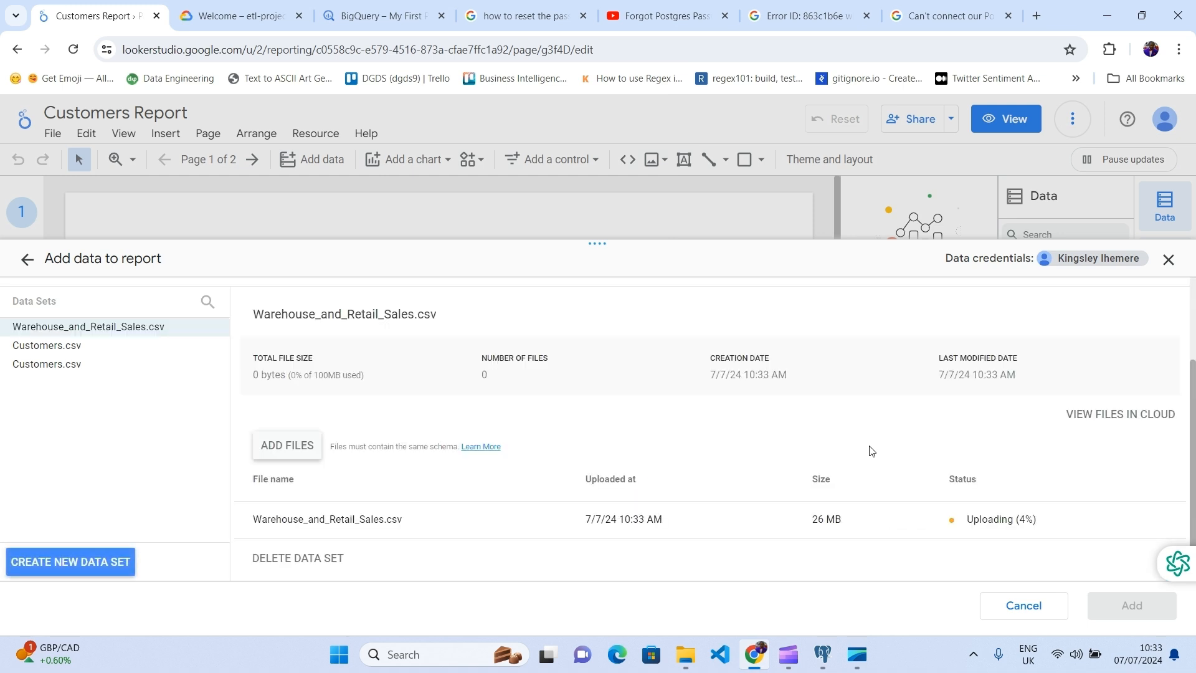
Step: Follow Warehouse_and_Retail_Sales.csv until Uploaded, pointing out its name, 26 MB size and upload time
{"action": "left_click_drag", "start_coordinate": [958, 521], "coordinate": [1035, 527]}
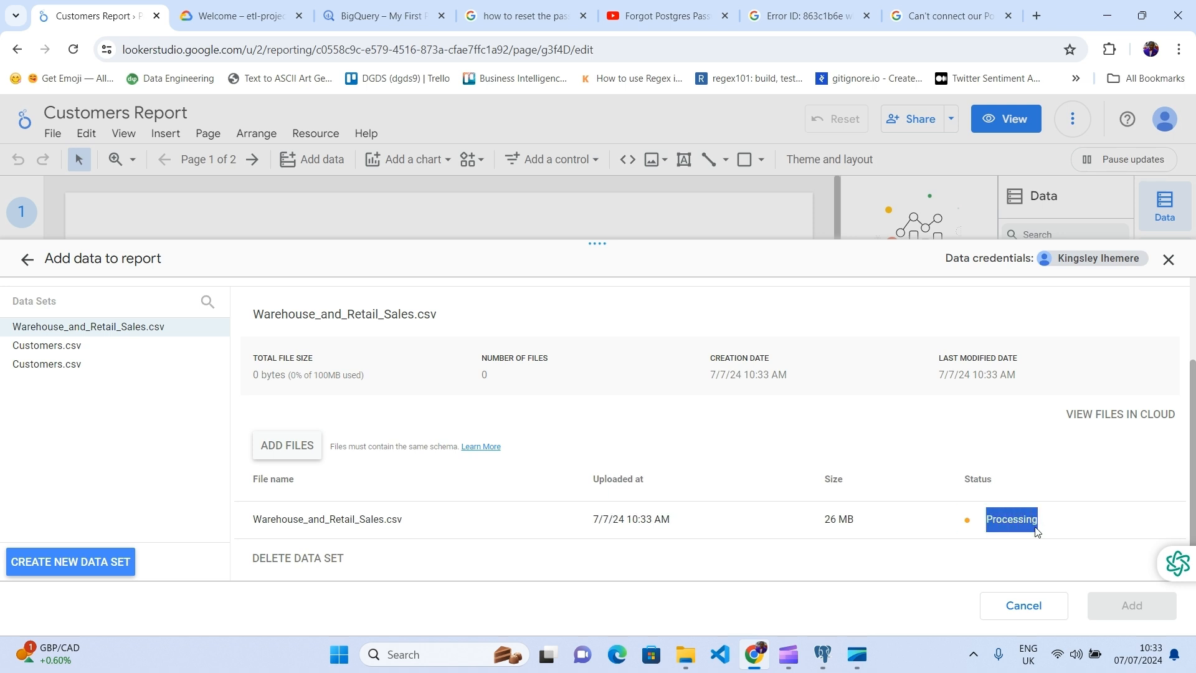
{"action": "left_click", "coordinate": [1069, 527]}
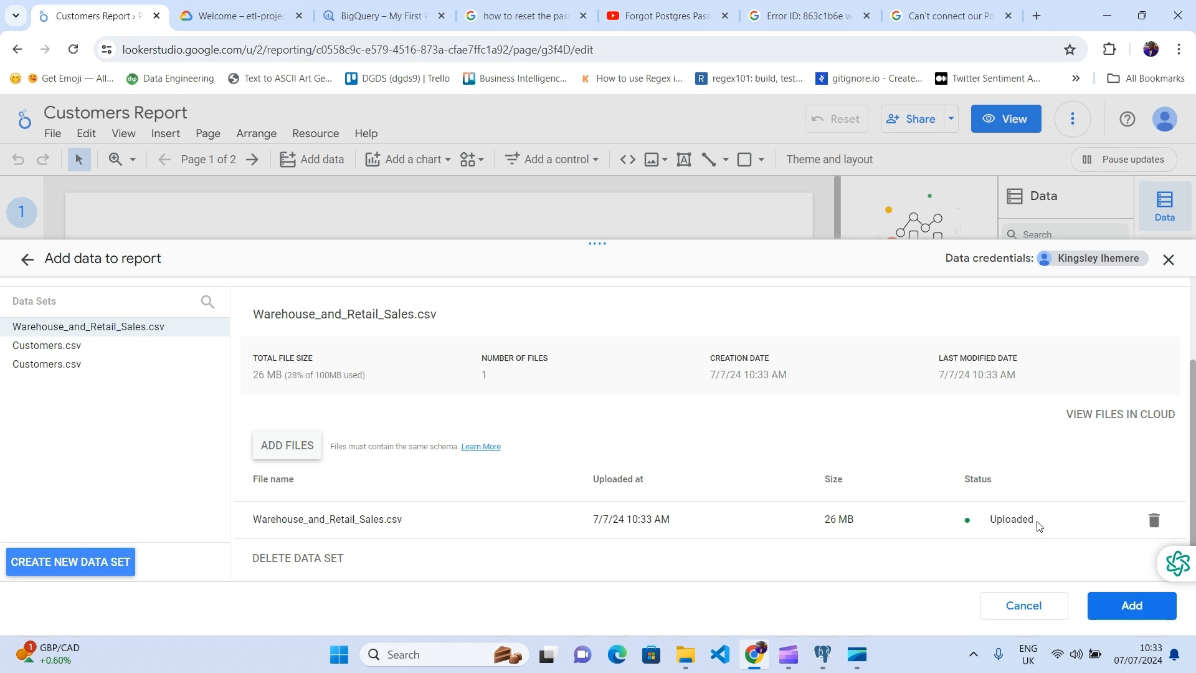
{"action": "left_click_drag", "start_coordinate": [1039, 526], "coordinate": [994, 521]}
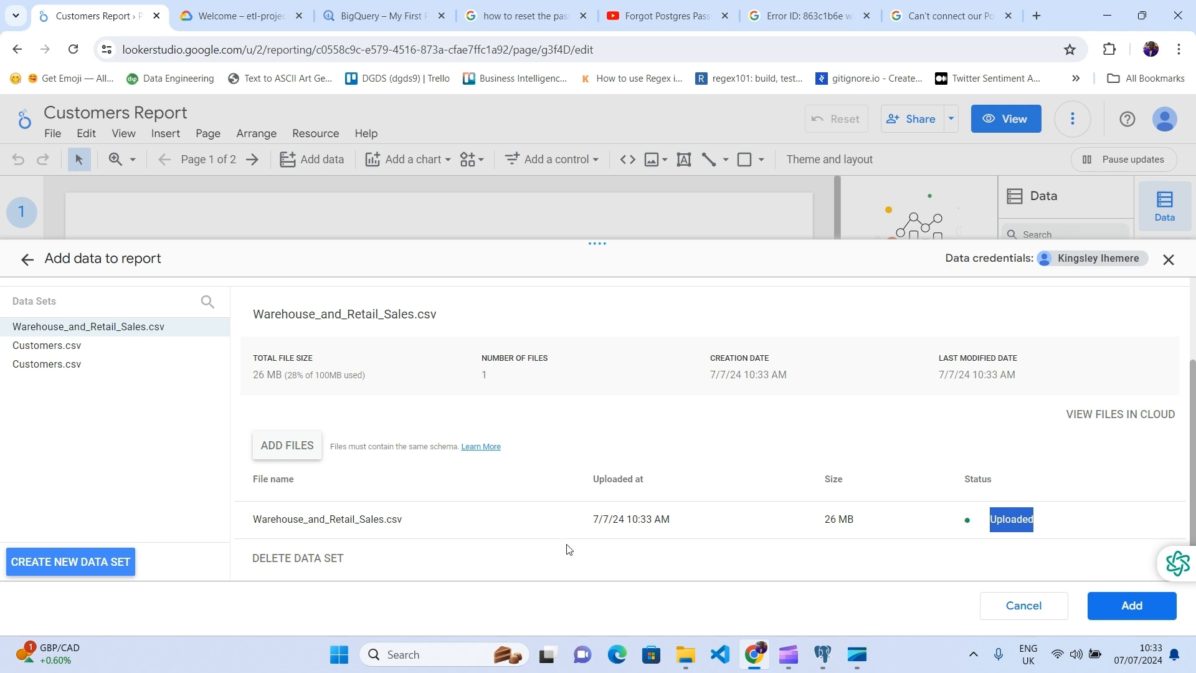
{"action": "left_click", "coordinate": [408, 522]}
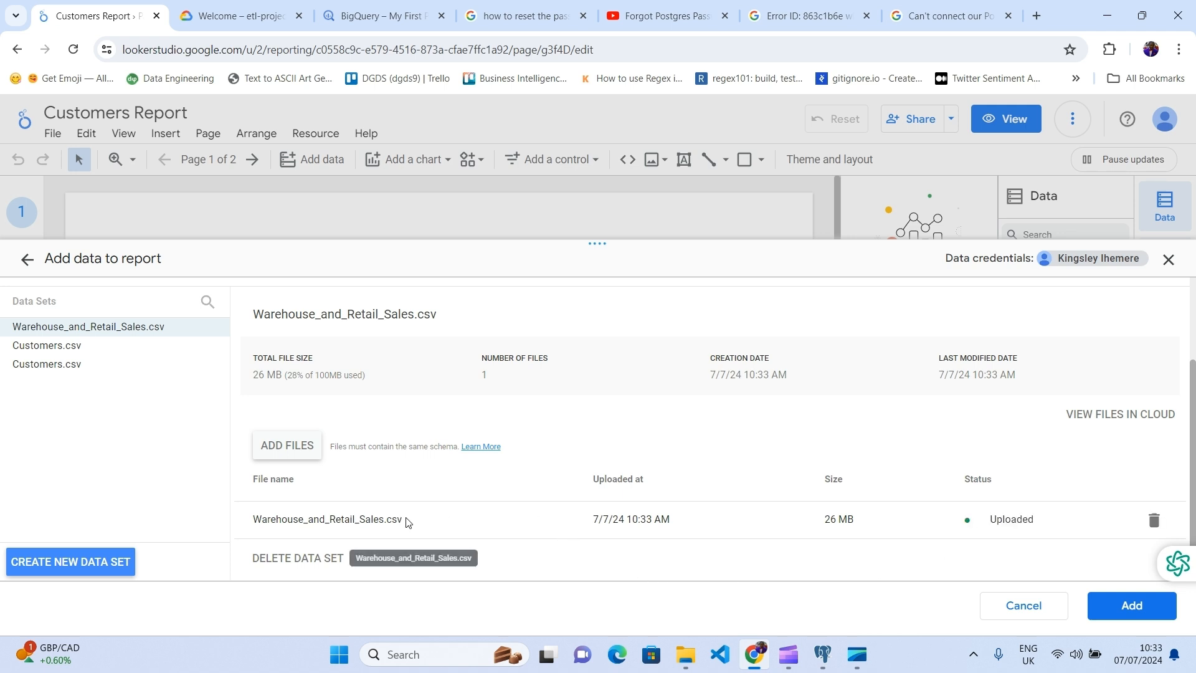
{"action": "left_click_drag", "start_coordinate": [408, 522], "coordinate": [395, 519]}
{"action": "left_click_drag", "start_coordinate": [254, 522], "coordinate": [379, 522]}
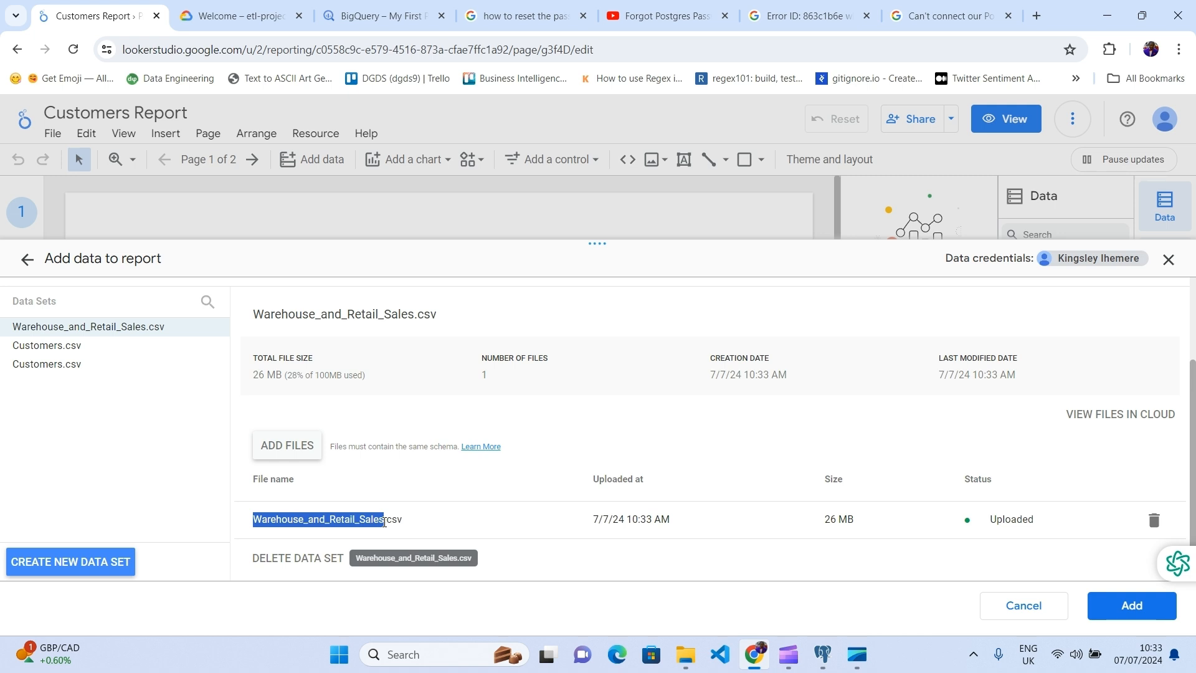
{"action": "left_click_drag", "start_coordinate": [824, 522], "coordinate": [862, 529]}
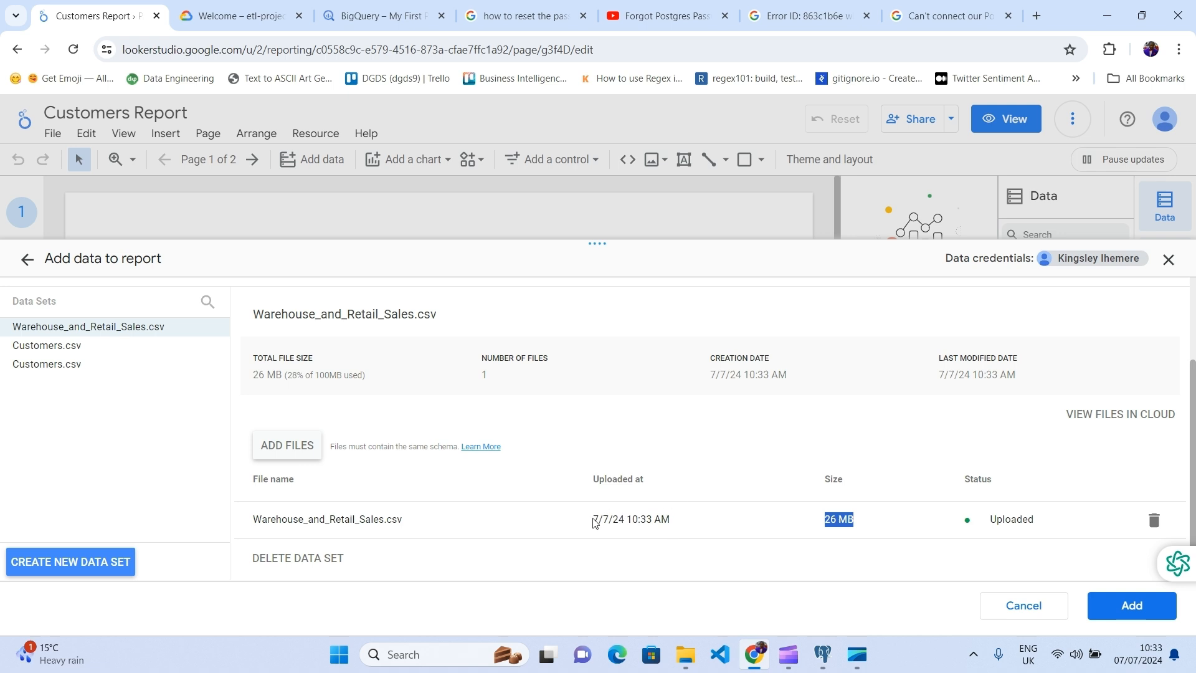
{"action": "left_click_drag", "start_coordinate": [597, 519], "coordinate": [685, 530]}
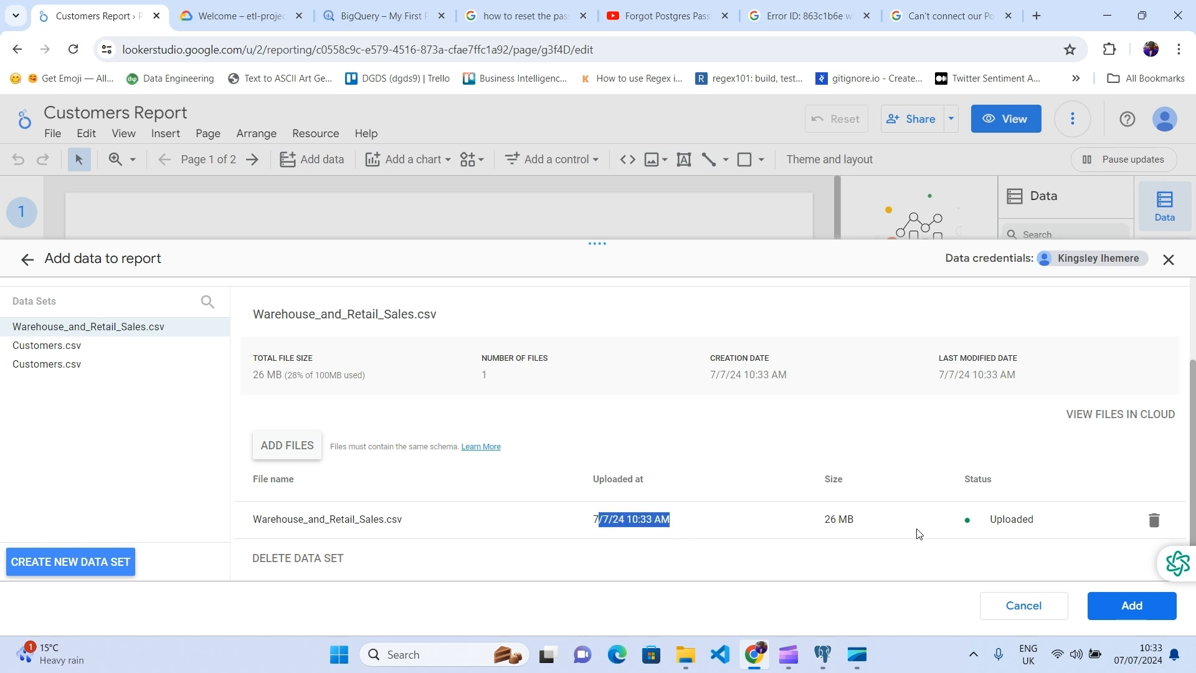
{"action": "left_click", "coordinate": [698, 526]}
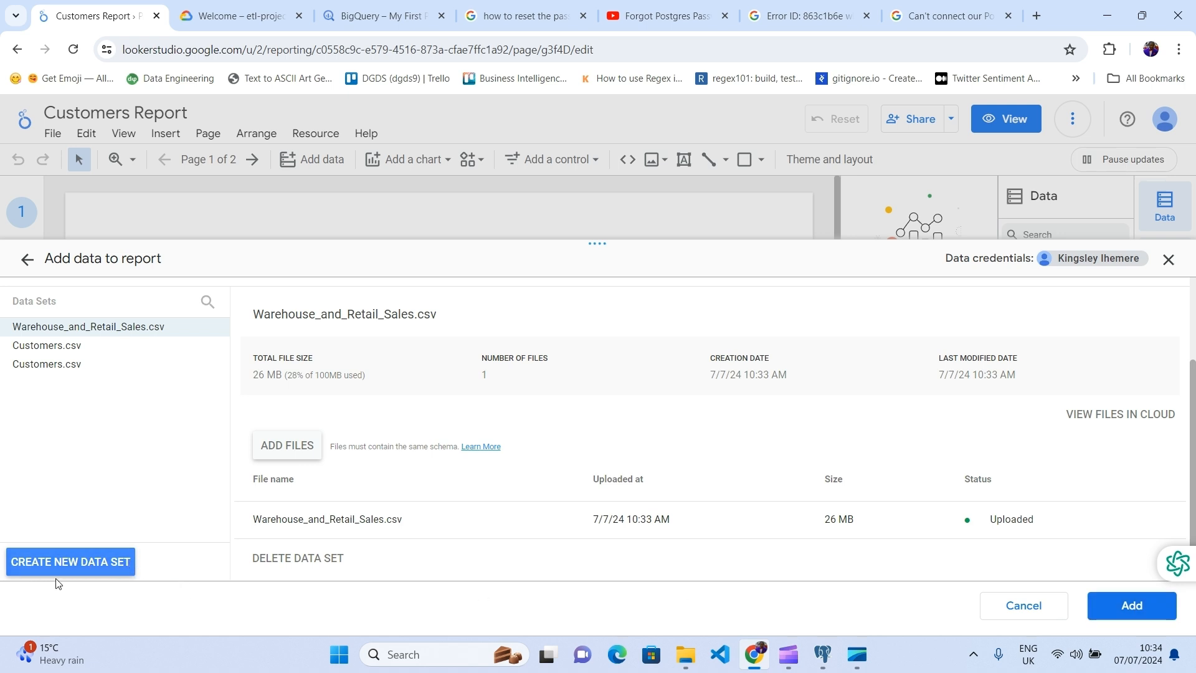
Step: Add the Warehouse_and_Retail_Sales.csv data set and confirm ADD TO REPORT
{"action": "left_click", "coordinate": [1134, 605]}
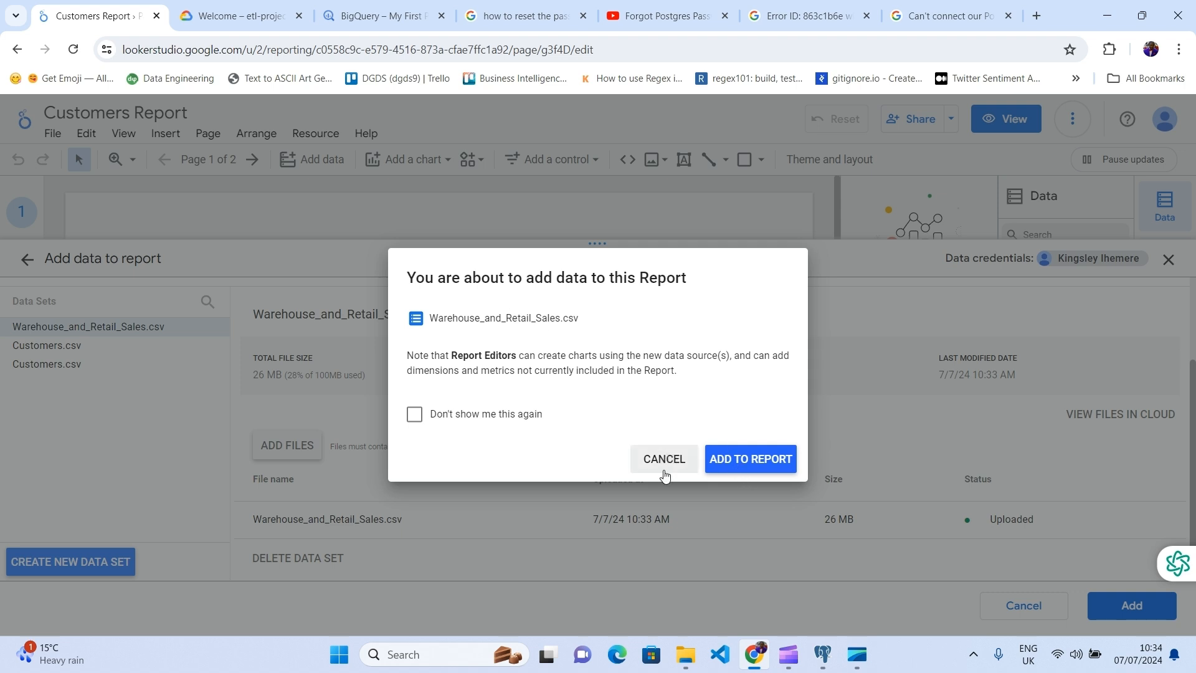
{"action": "left_click", "coordinate": [765, 462]}
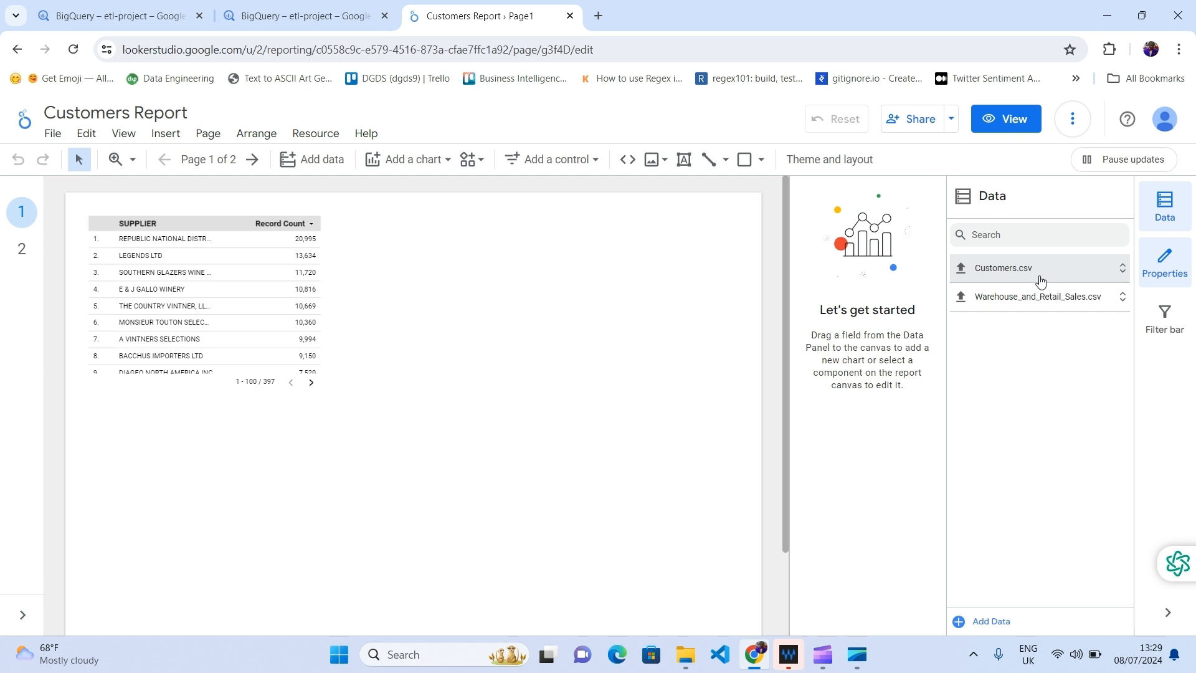
Step: Choose the BigQuery connector, authorise it with the signed-in Google account, and scroll to etl-project
{"action": "left_click", "coordinate": [312, 161]}
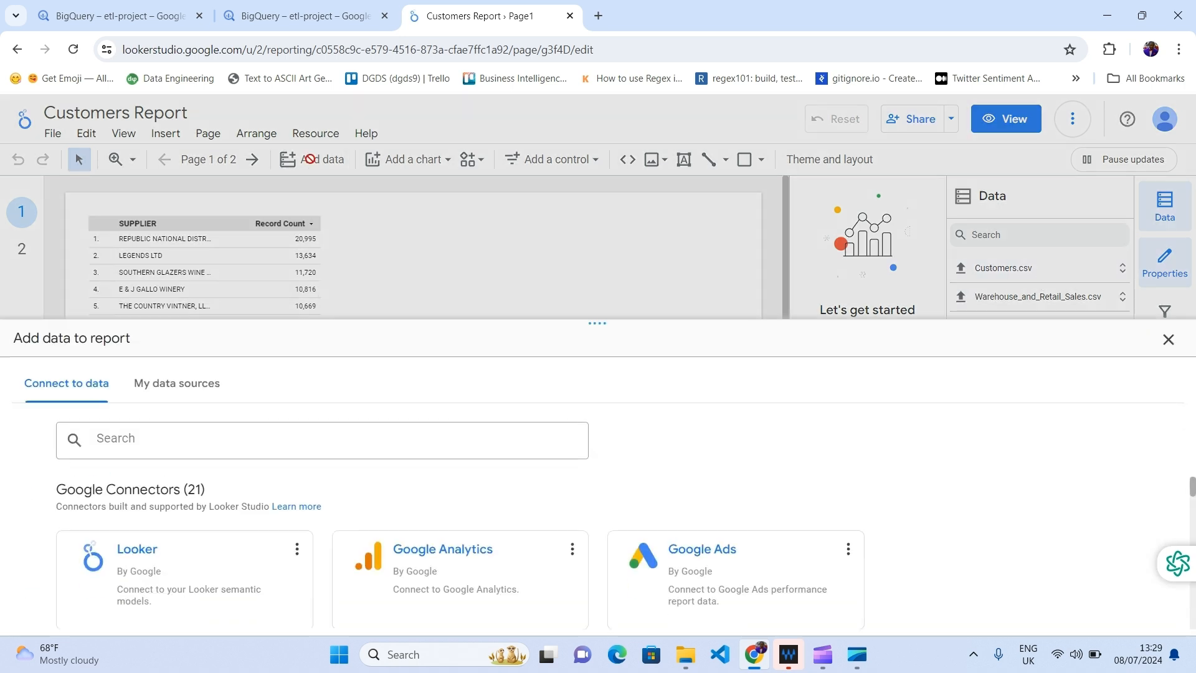
{"action": "scroll", "coordinate": [709, 472], "scroll_direction": "down", "scroll_amount": 1}
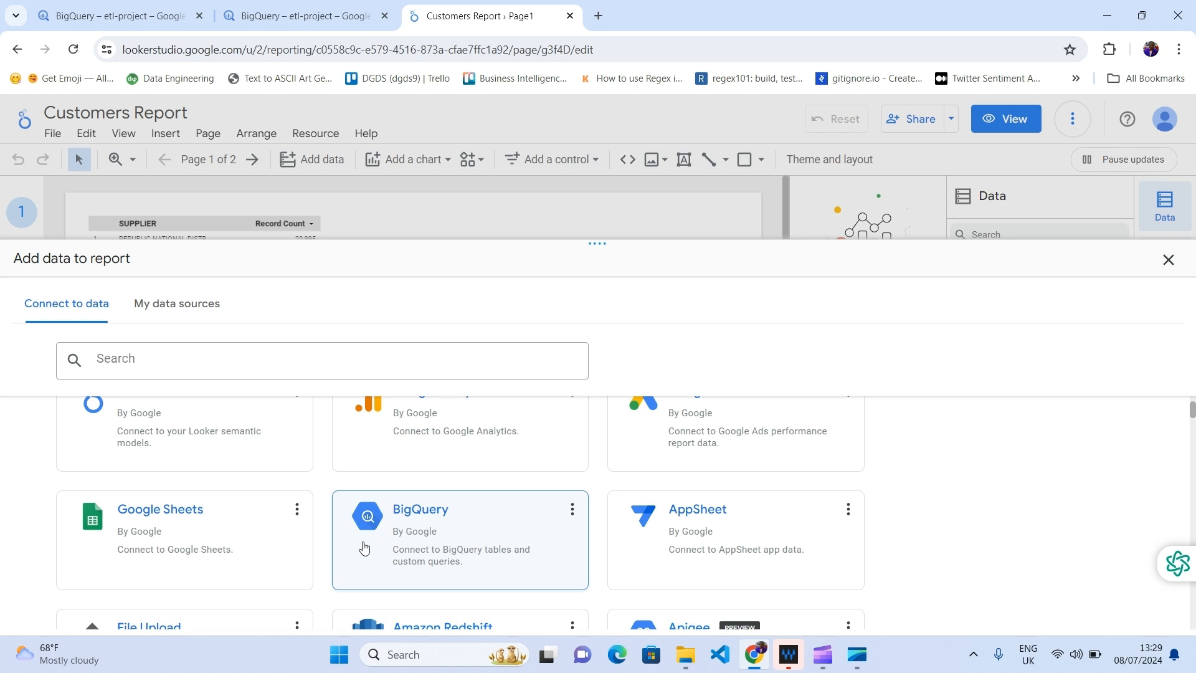
{"action": "left_click", "coordinate": [447, 533]}
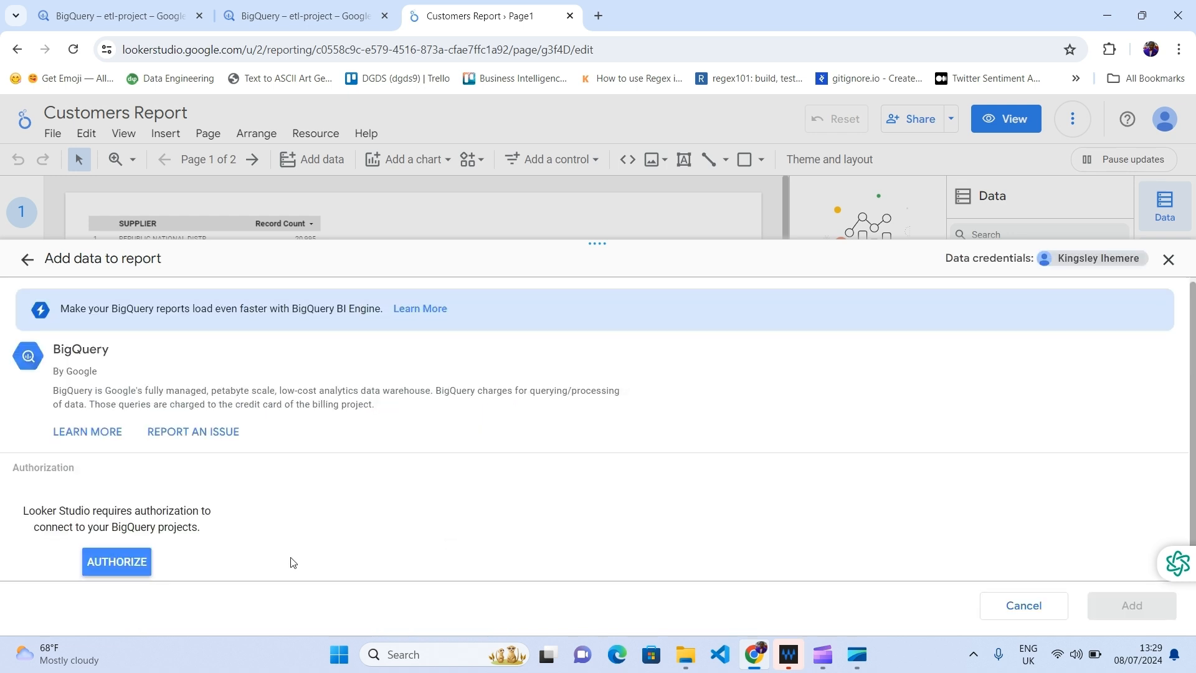
{"action": "left_click", "coordinate": [132, 567]}
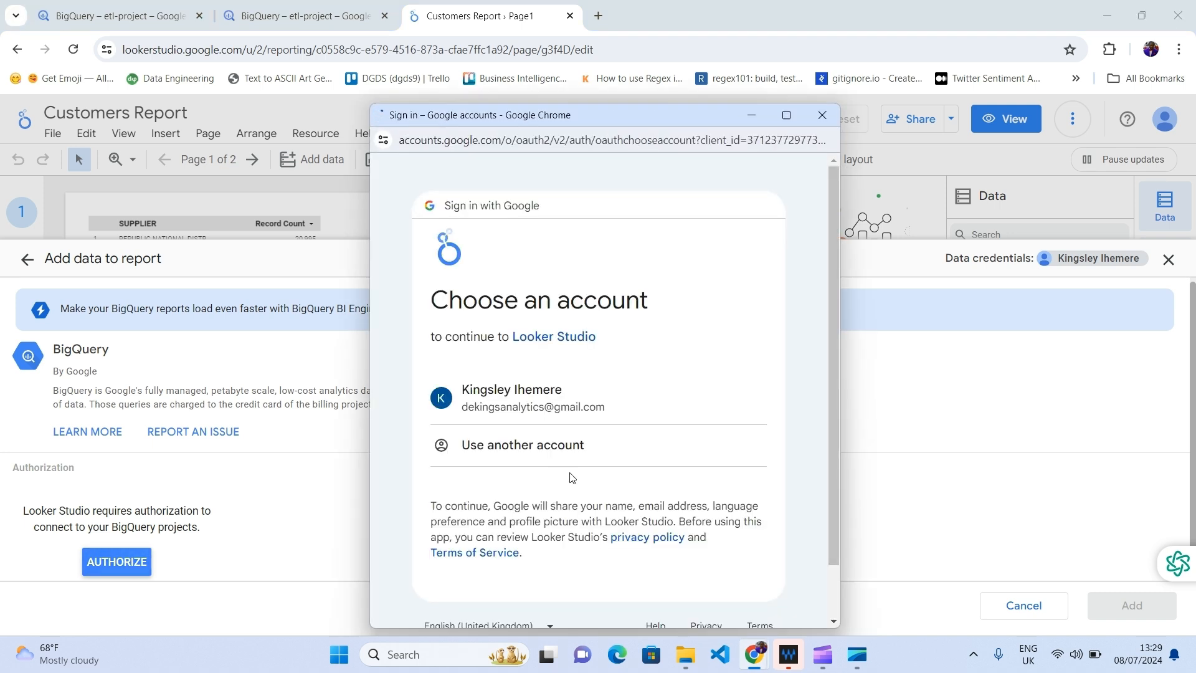
{"action": "left_click", "coordinate": [585, 411]}
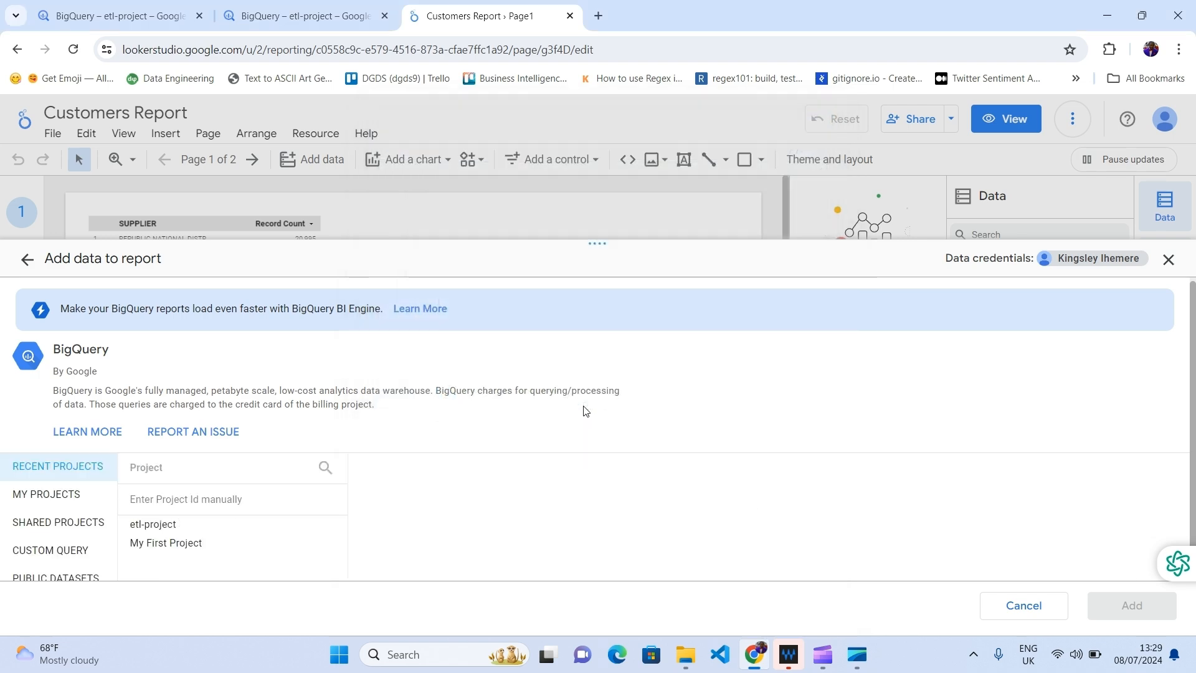
{"action": "scroll", "coordinate": [323, 459], "scroll_direction": "down", "scroll_amount": 1}
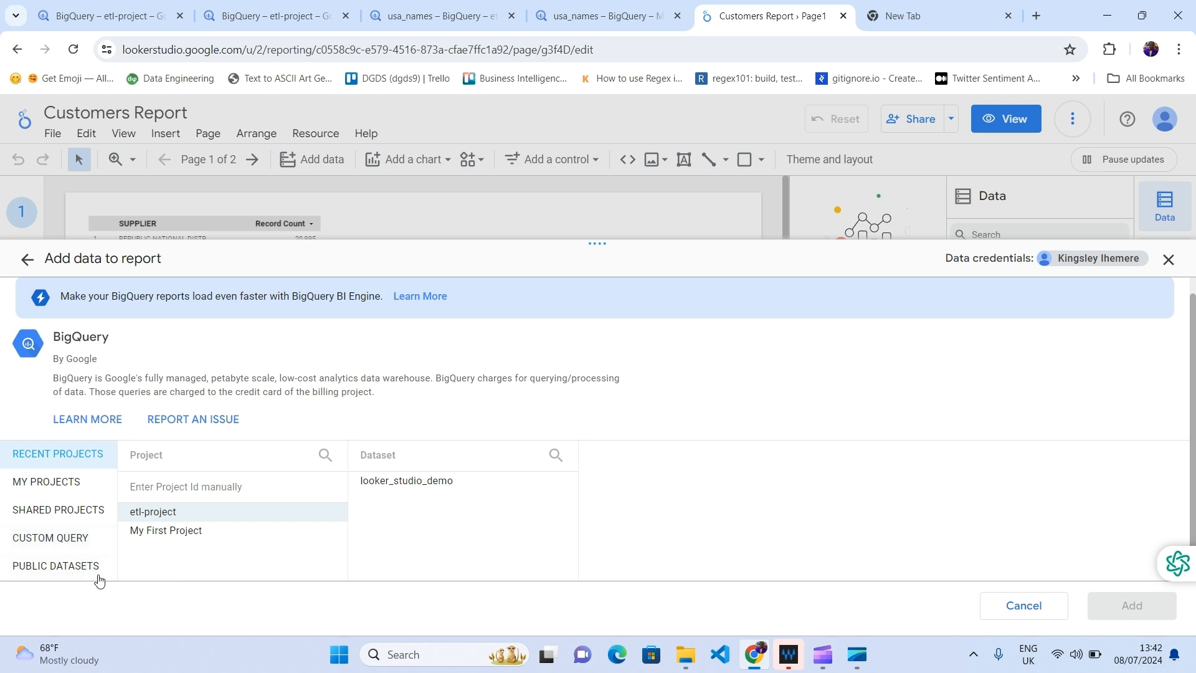
Step: Browse BigQuery Public Datasets using My First Project as the billing project
{"action": "left_click", "coordinate": [63, 570]}
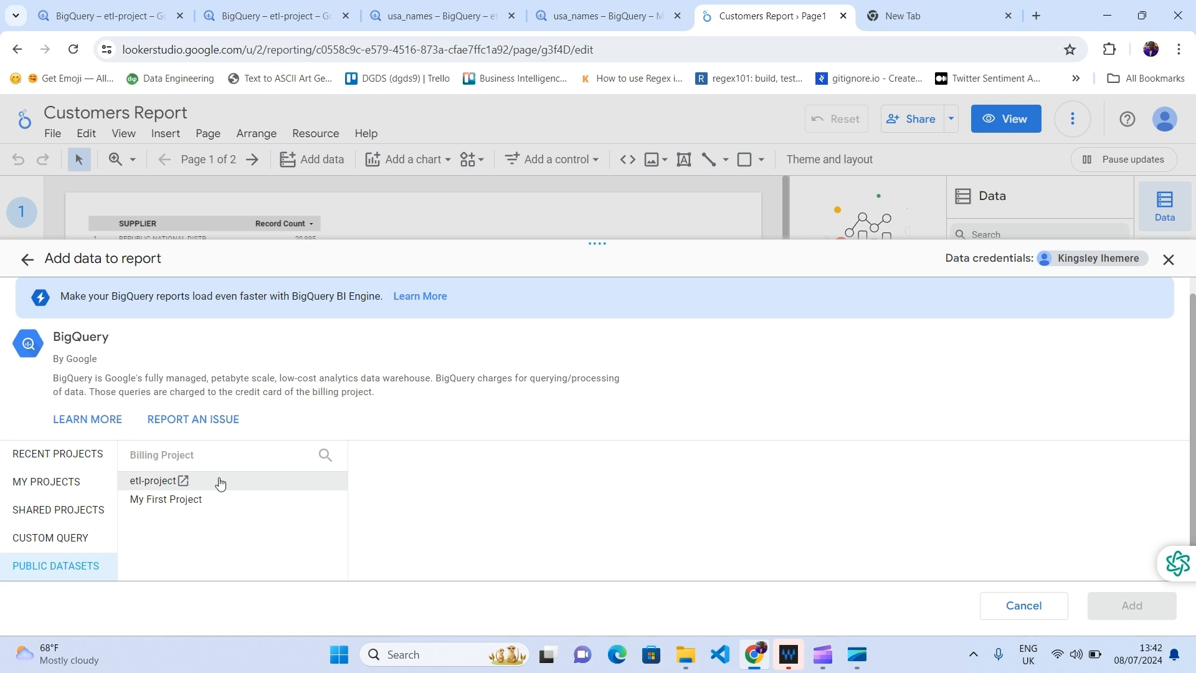
{"action": "left_click", "coordinate": [180, 501]}
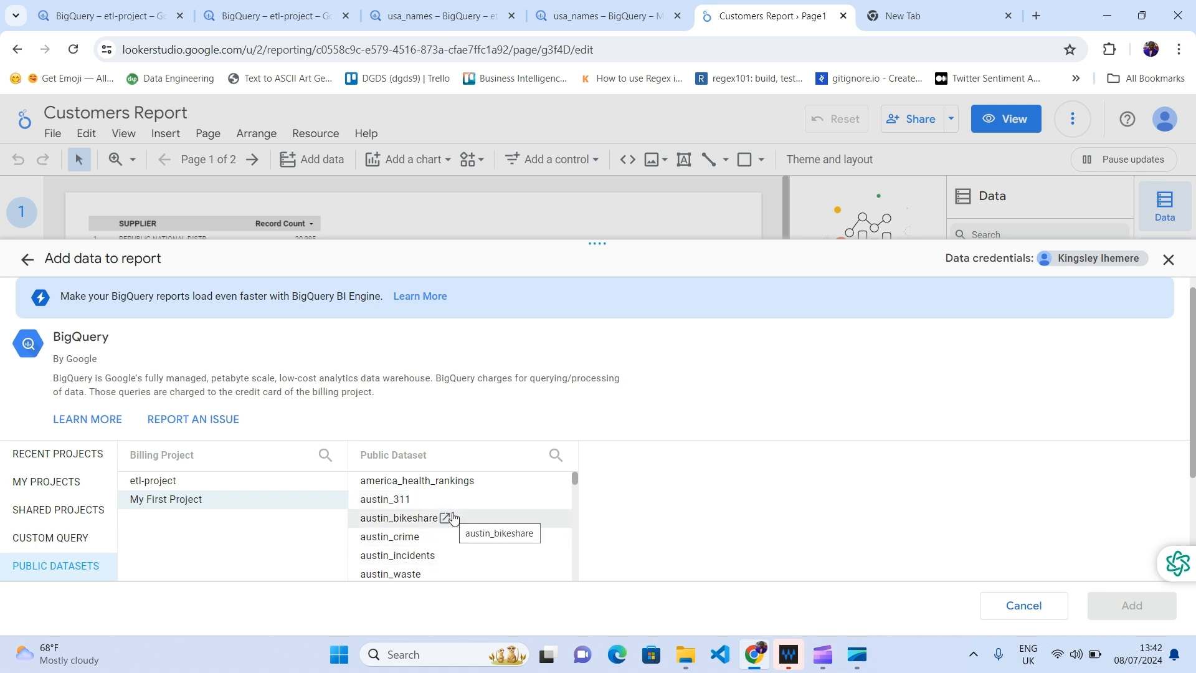
{"action": "scroll", "coordinate": [453, 518], "scroll_direction": "down", "scroll_amount": 10}
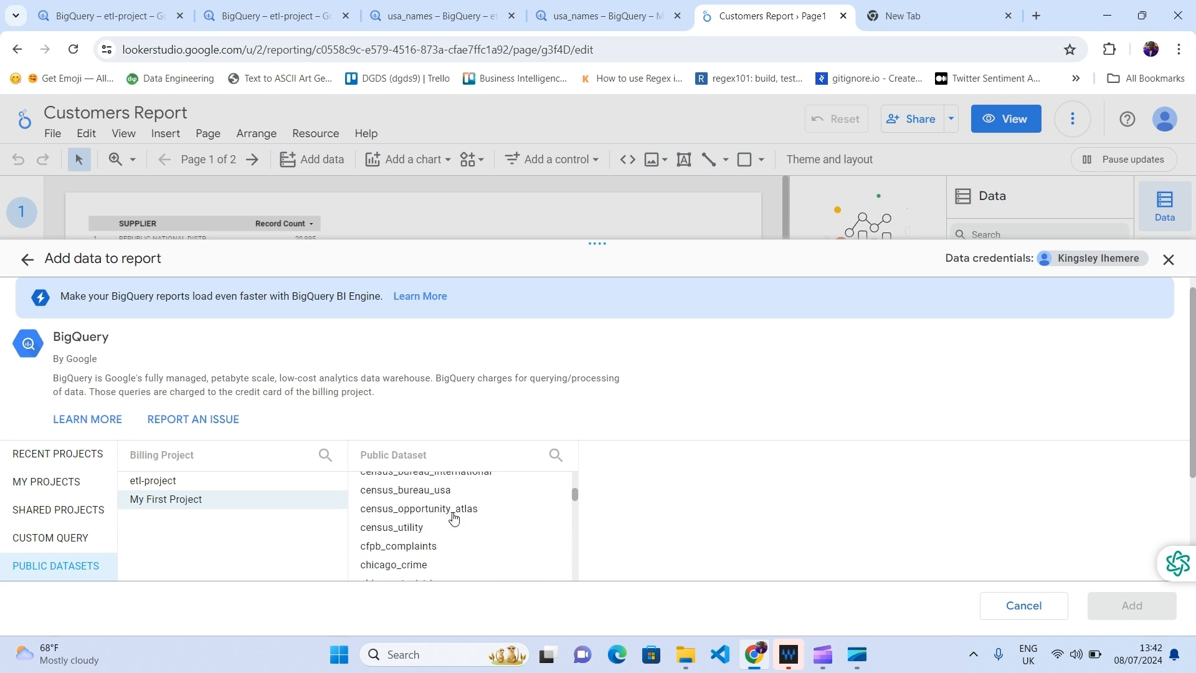
{"action": "scroll", "coordinate": [453, 518], "scroll_direction": "down", "scroll_amount": 4}
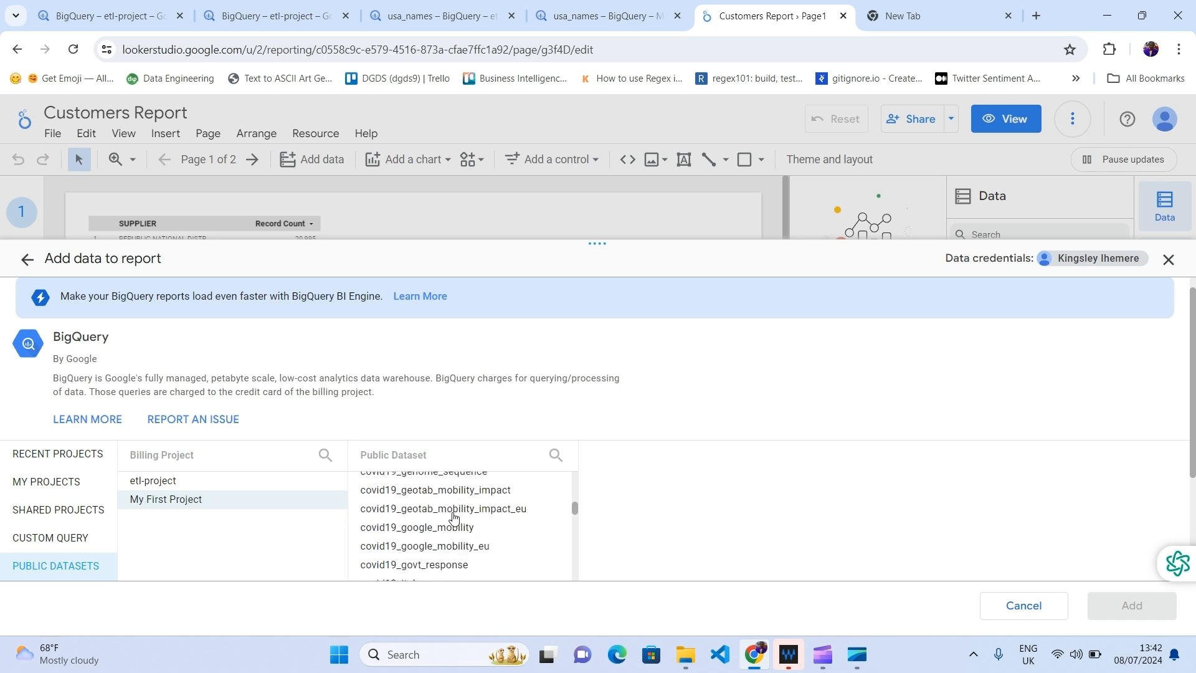
{"action": "scroll", "coordinate": [453, 518], "scroll_direction": "down", "scroll_amount": 5}
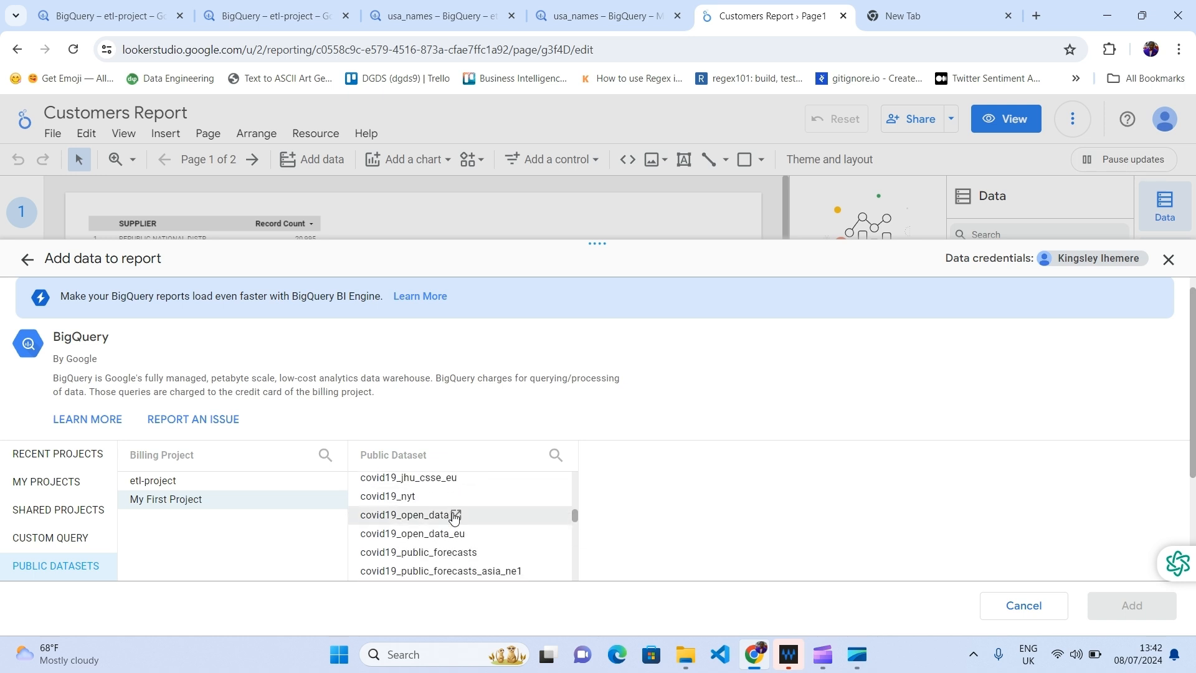
{"action": "scroll", "coordinate": [453, 517], "scroll_direction": "down", "scroll_amount": 3}
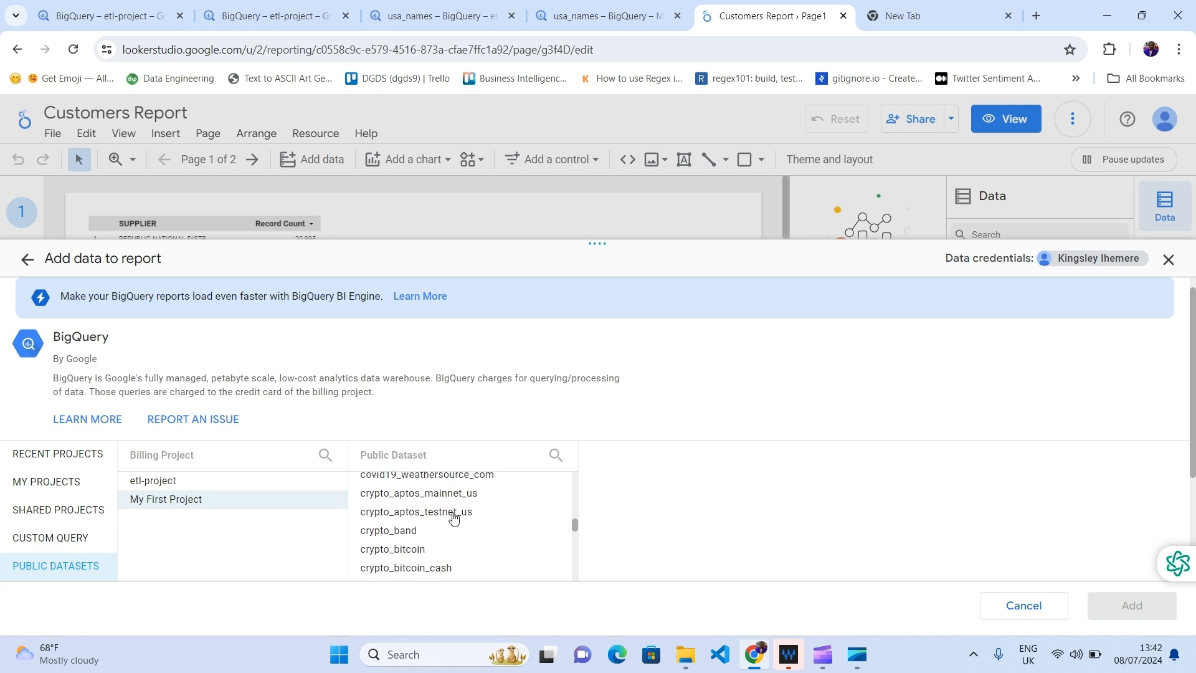
{"action": "scroll", "coordinate": [453, 518], "scroll_direction": "down", "scroll_amount": 3}
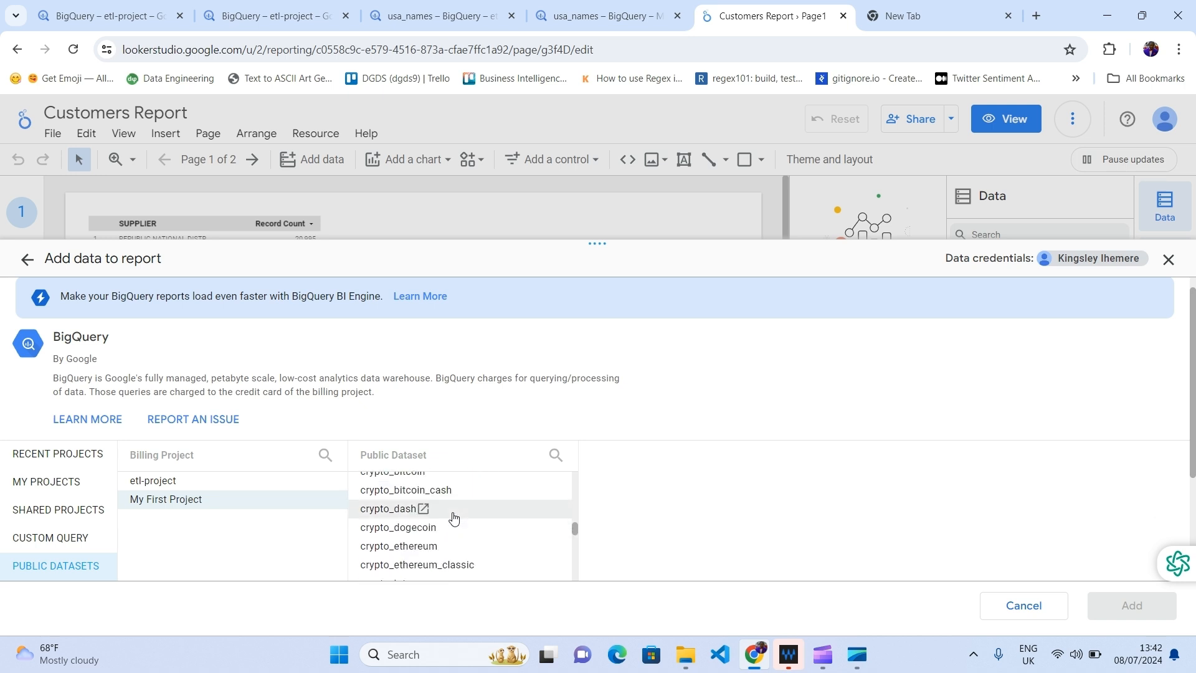
{"action": "scroll", "coordinate": [453, 518], "scroll_direction": "up", "scroll_amount": 10}
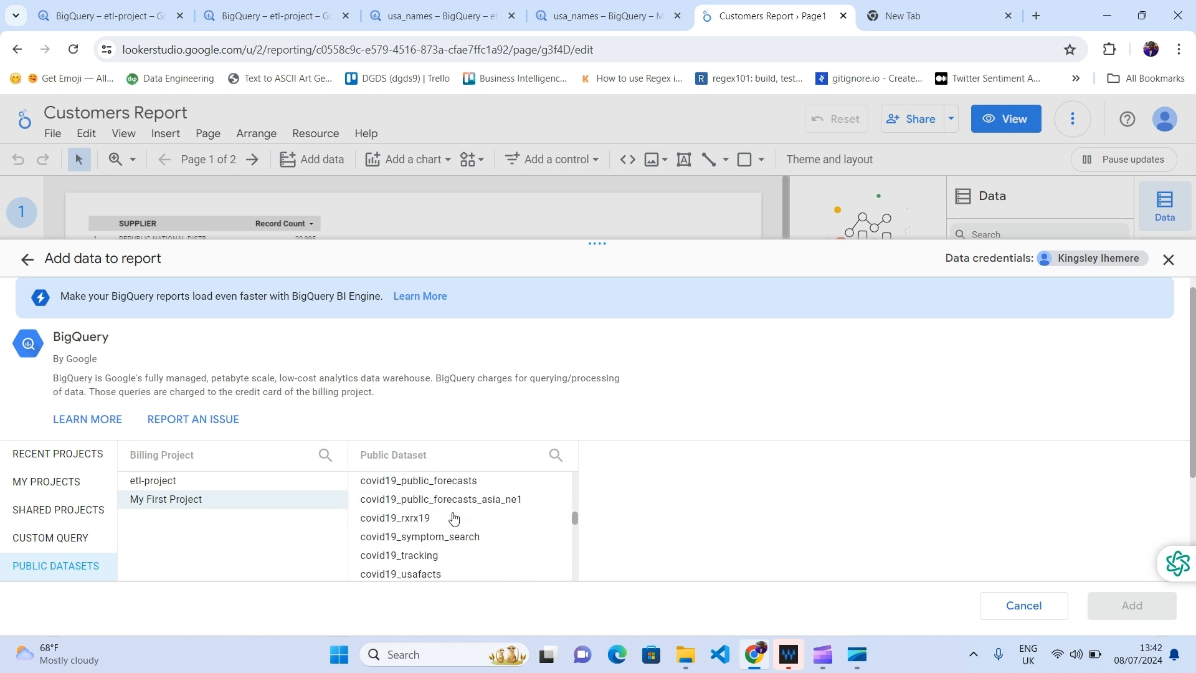
Step: Search the public datasets for 'chica' and select the taxi_trips table in chicago_taxi_trips
{"action": "left_click", "coordinate": [555, 456]}
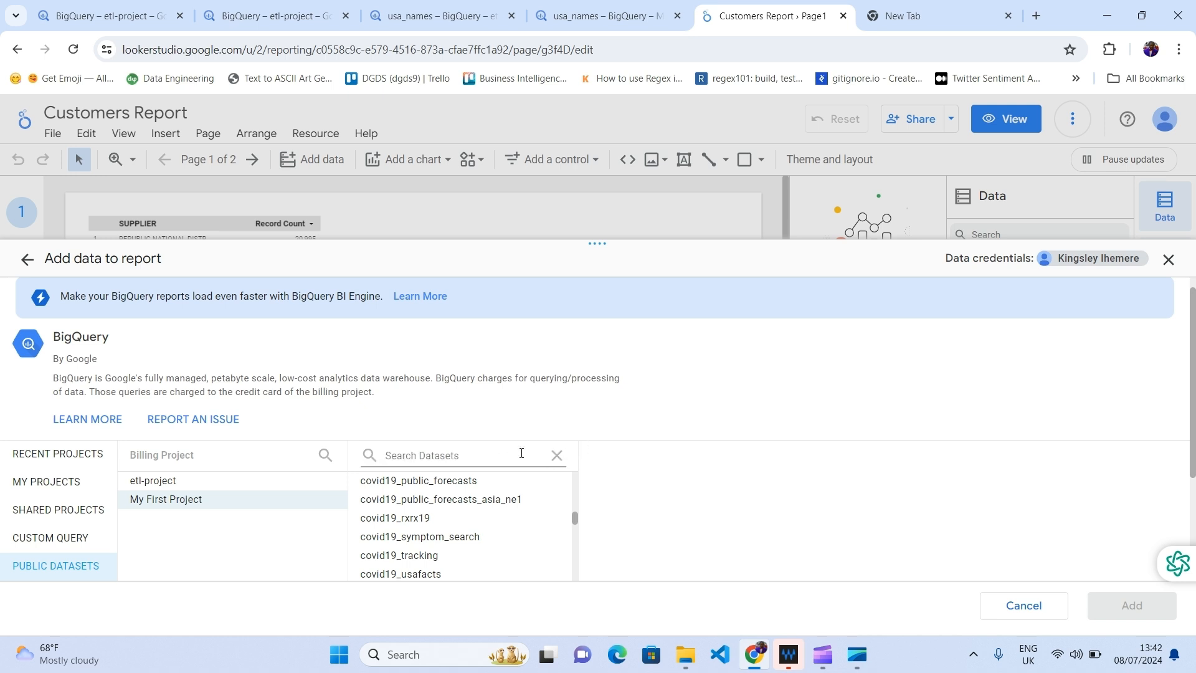
{"action": "type", "text": "chi"}
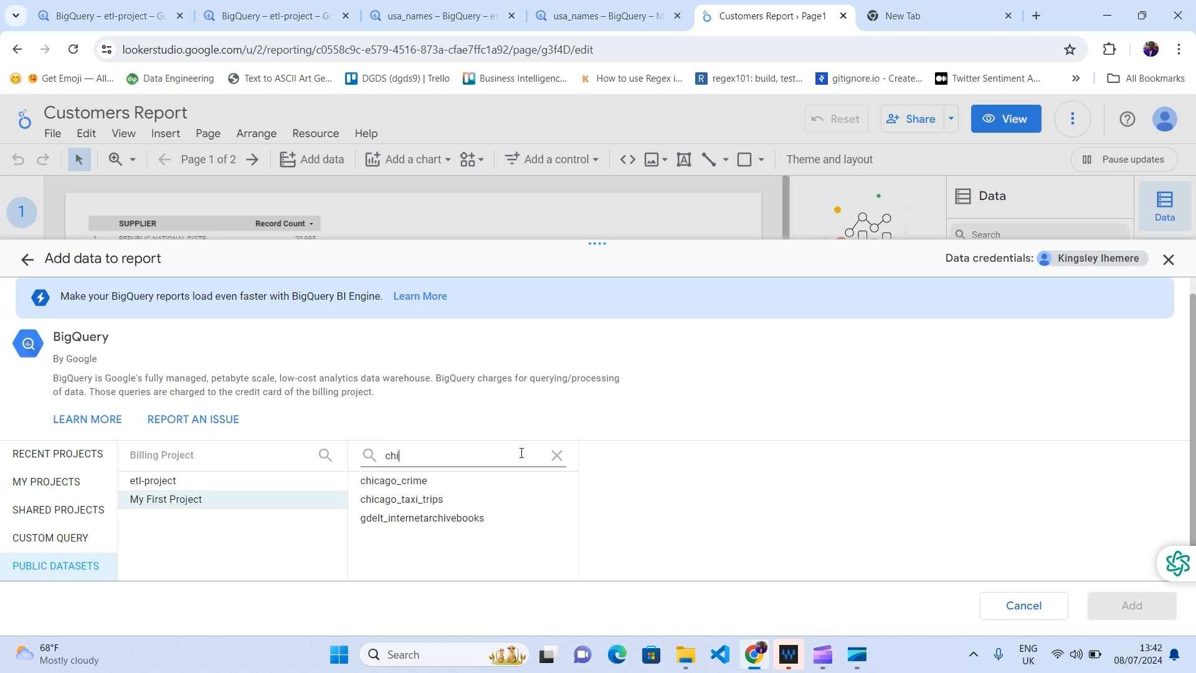
{"action": "type", "text": "cago"}
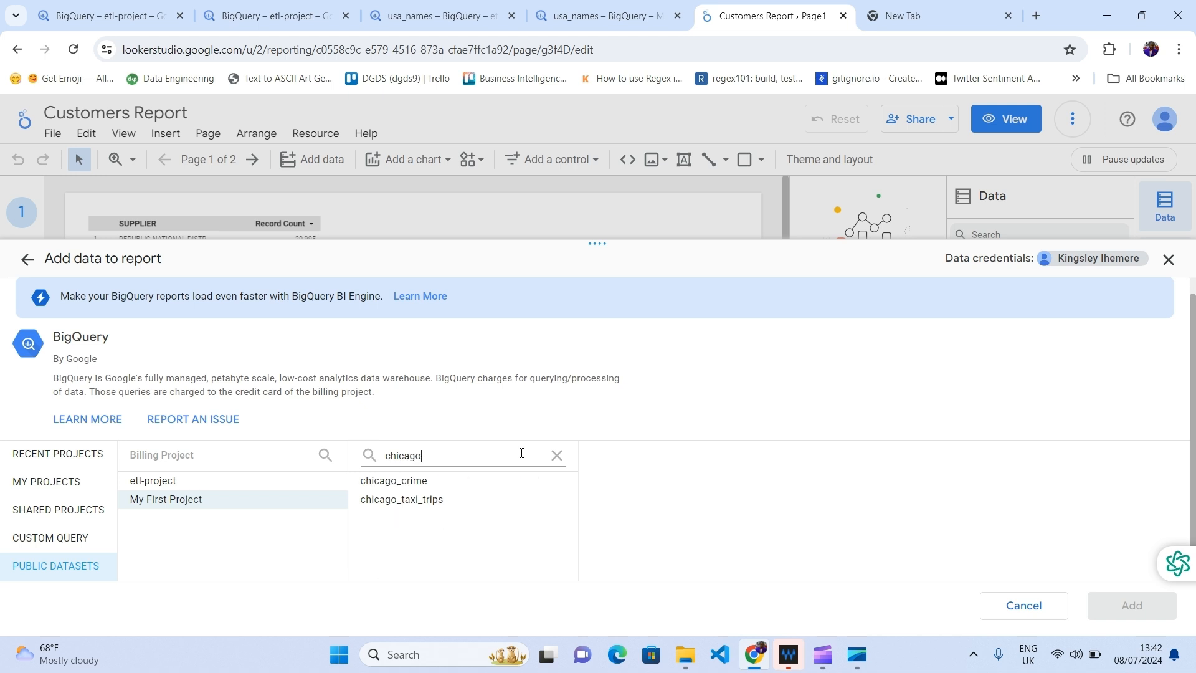
{"action": "left_click", "coordinate": [412, 505]}
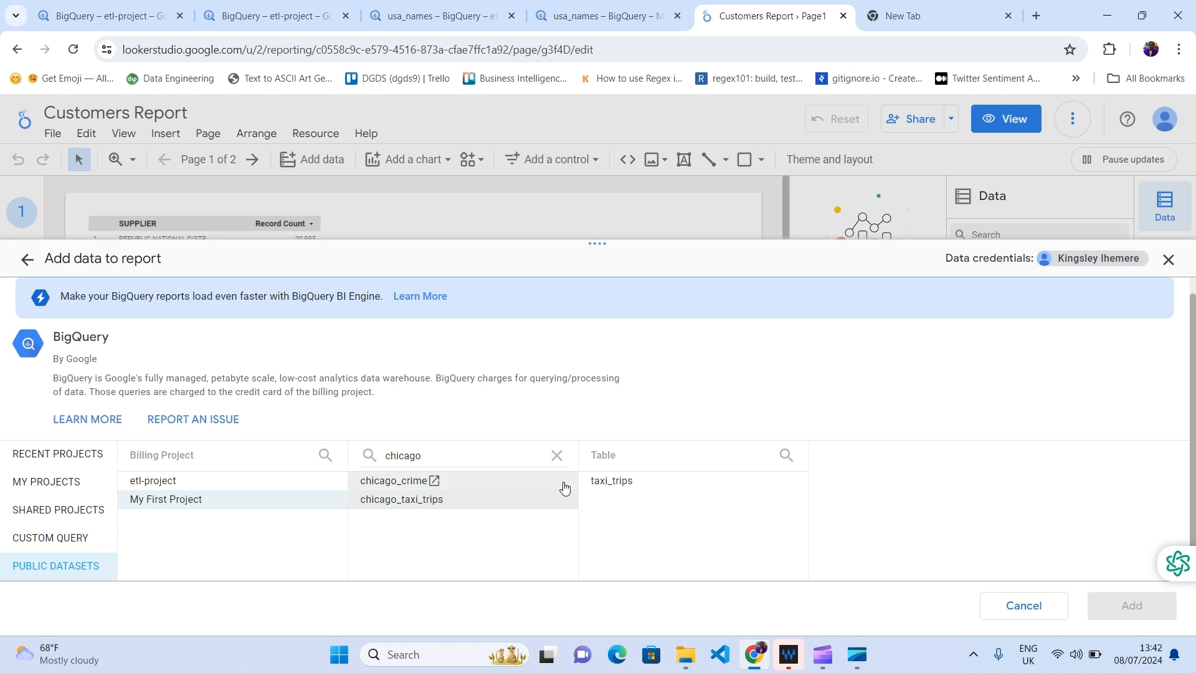
{"action": "left_click", "coordinate": [617, 480]}
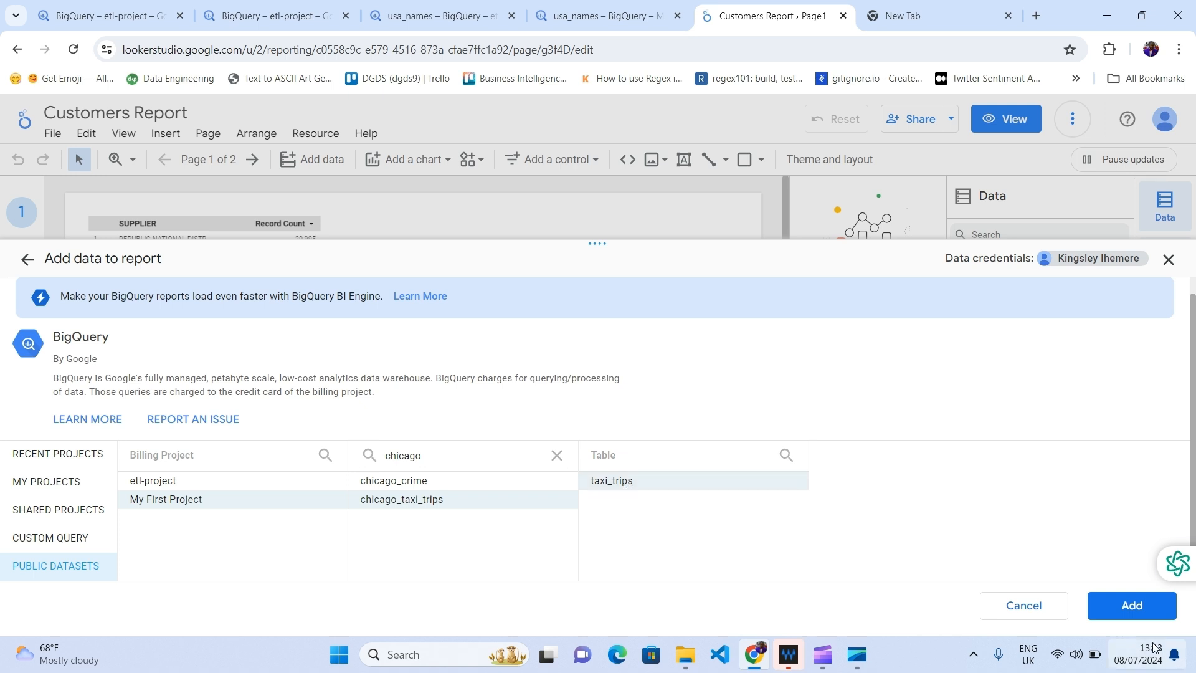
Step: Add the taxi_trips table and confirm ADD TO REPORT
{"action": "left_click", "coordinate": [1136, 603]}
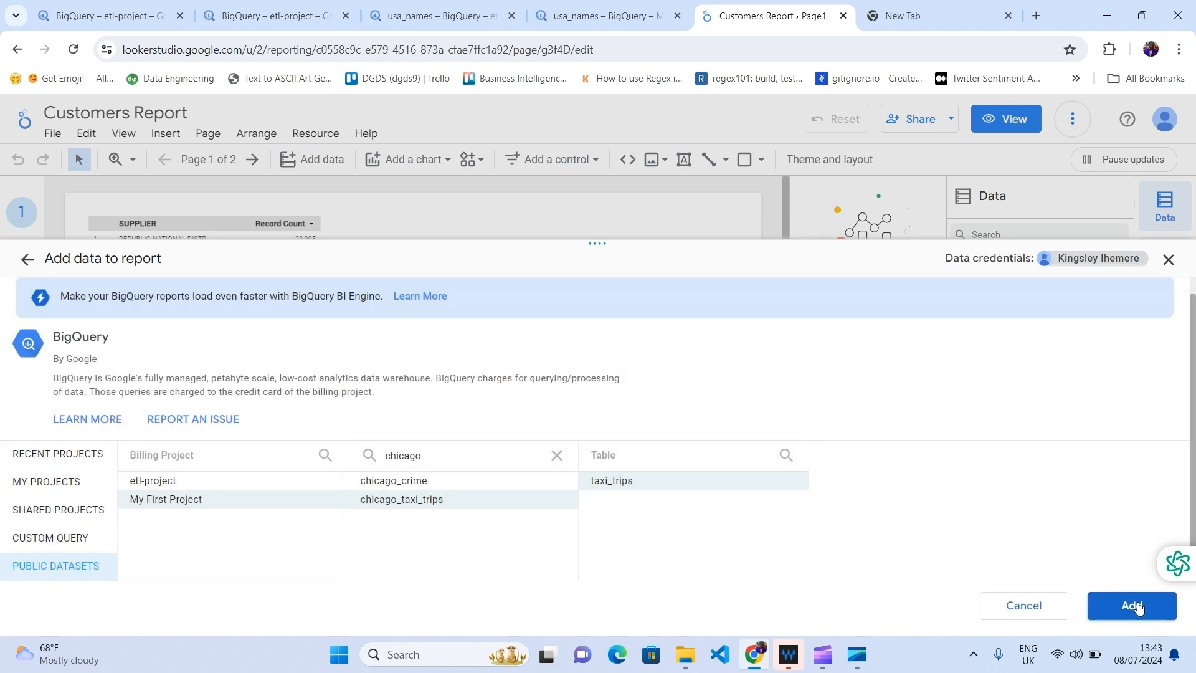
{"action": "left_click", "coordinate": [1135, 606]}
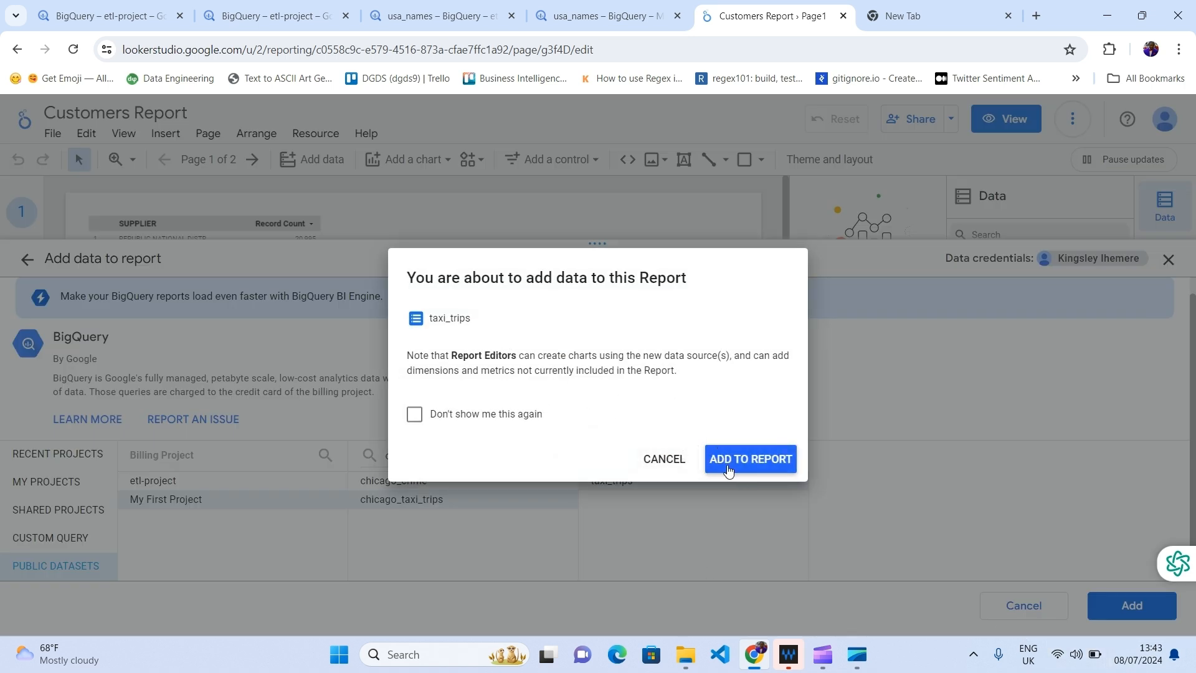
{"action": "left_click", "coordinate": [756, 467]}
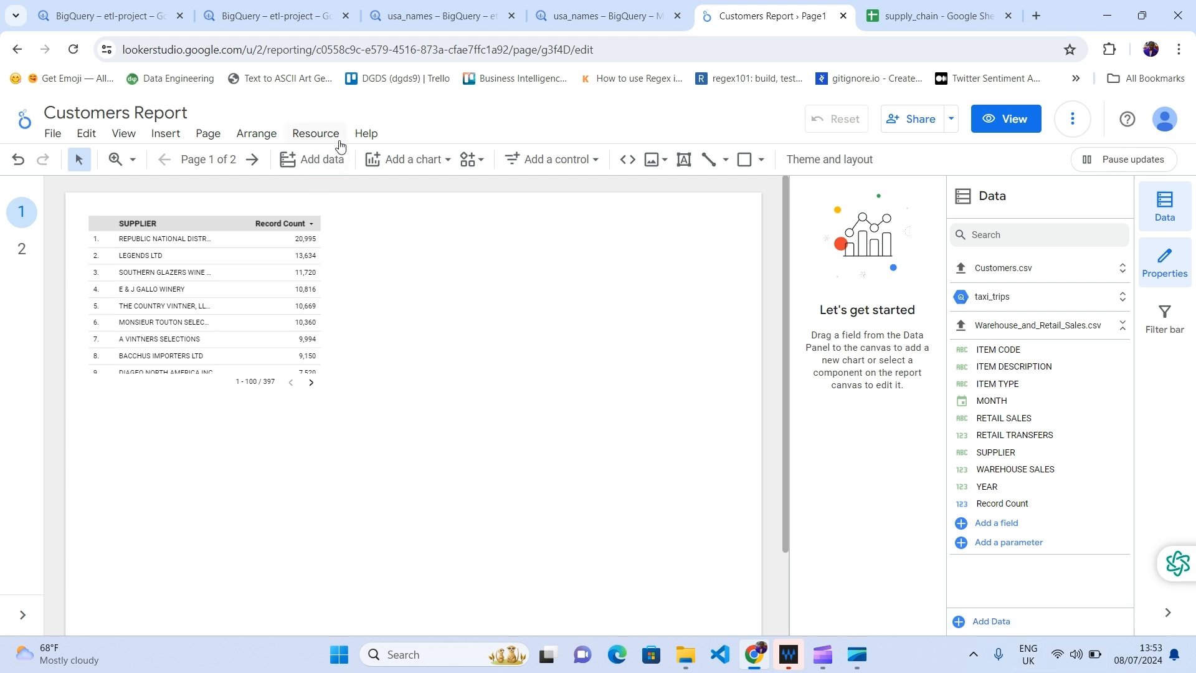
Step: Review the report's three added data sources, then start adding another data source
{"action": "left_click", "coordinate": [317, 134]}
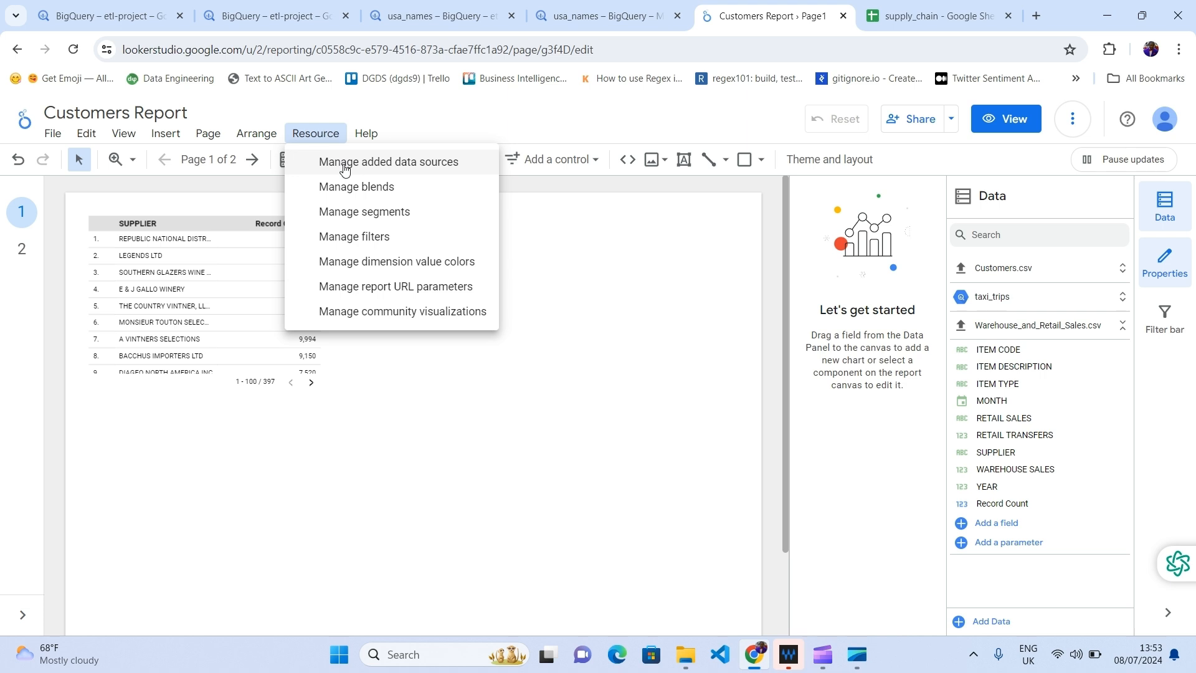
{"action": "left_click", "coordinate": [344, 167]}
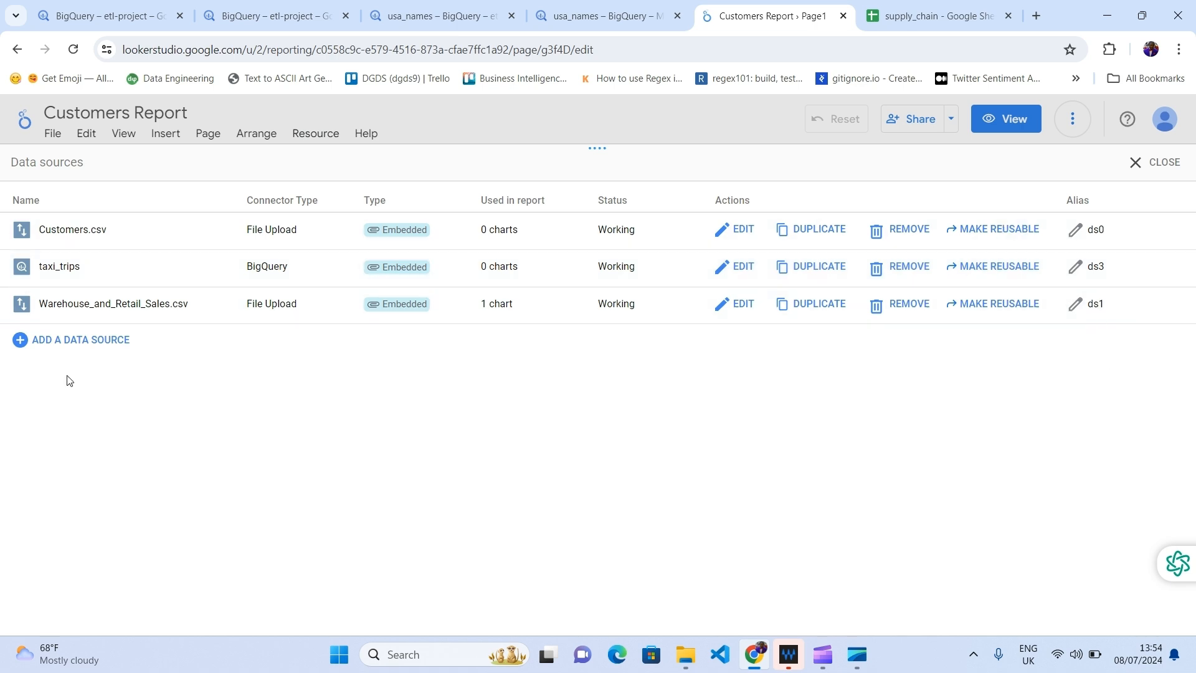
{"action": "left_click", "coordinate": [90, 344]}
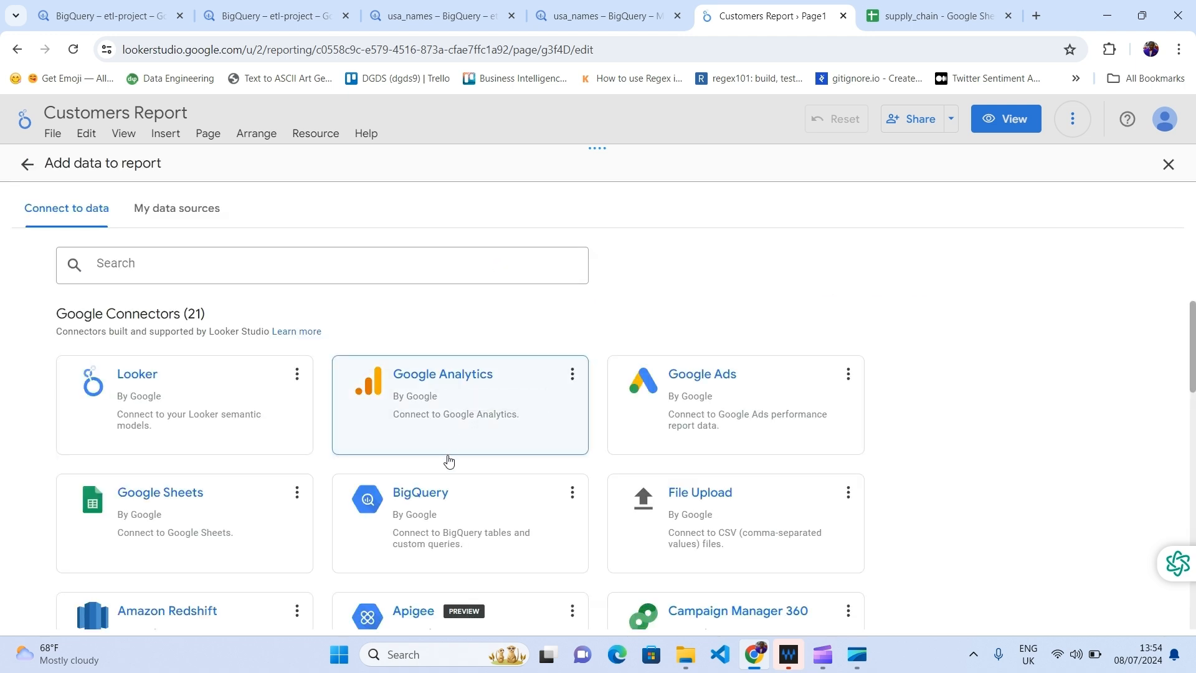
Step: With the Google Sheets connector, find supply_chain under Owned by me and select Sheet1
{"action": "left_click", "coordinate": [147, 513]}
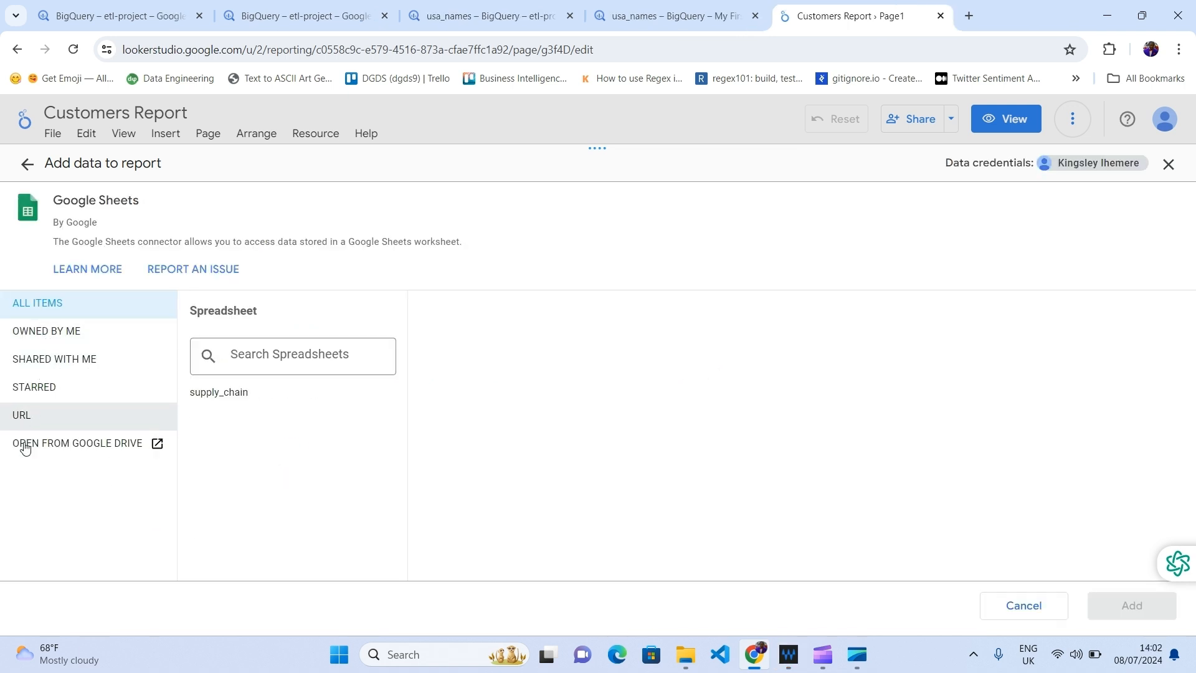
{"action": "left_click", "coordinate": [32, 414]}
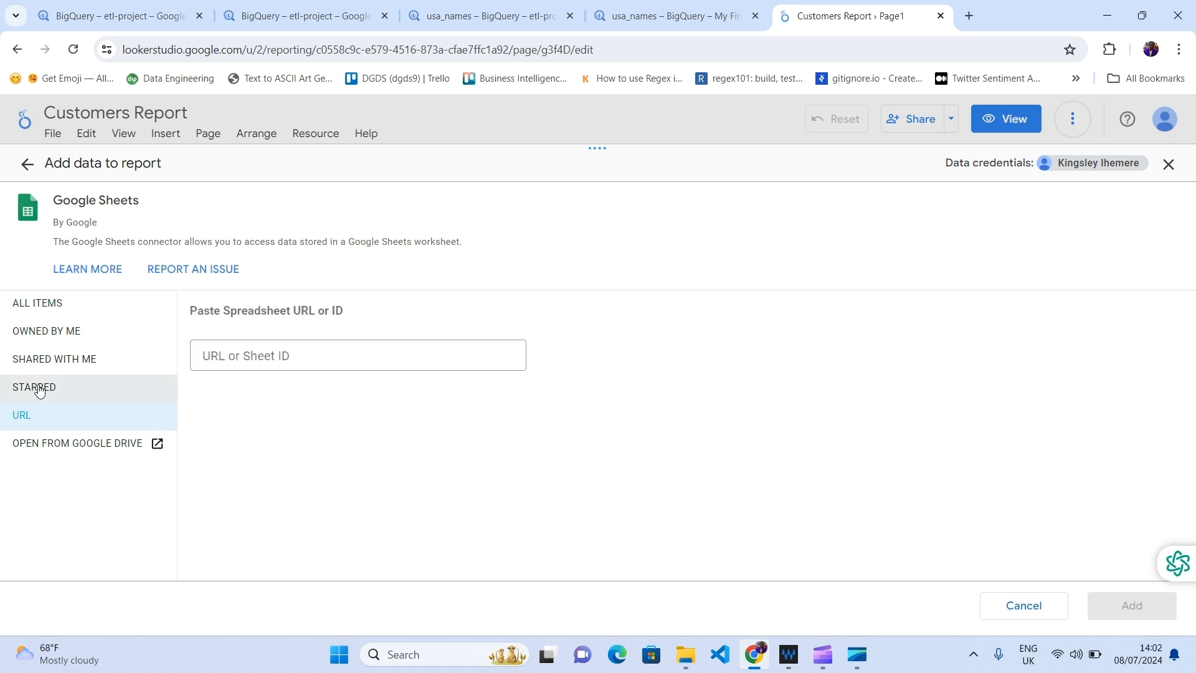
{"action": "left_click", "coordinate": [38, 389]}
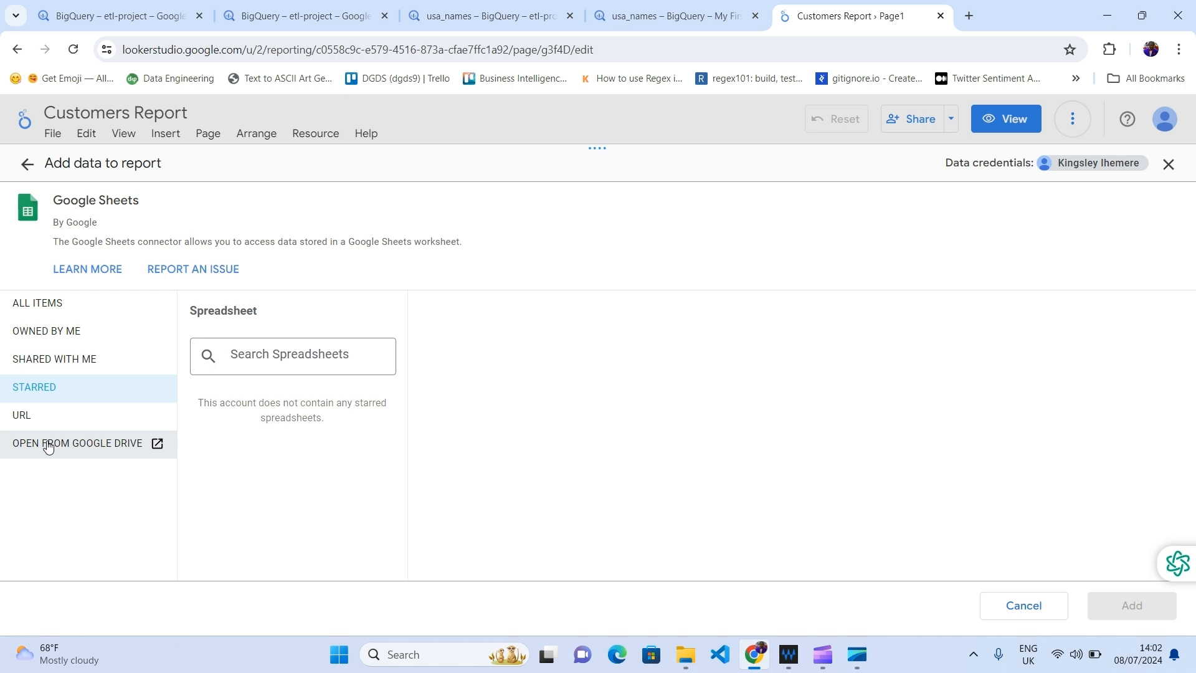
{"action": "left_click", "coordinate": [63, 360]}
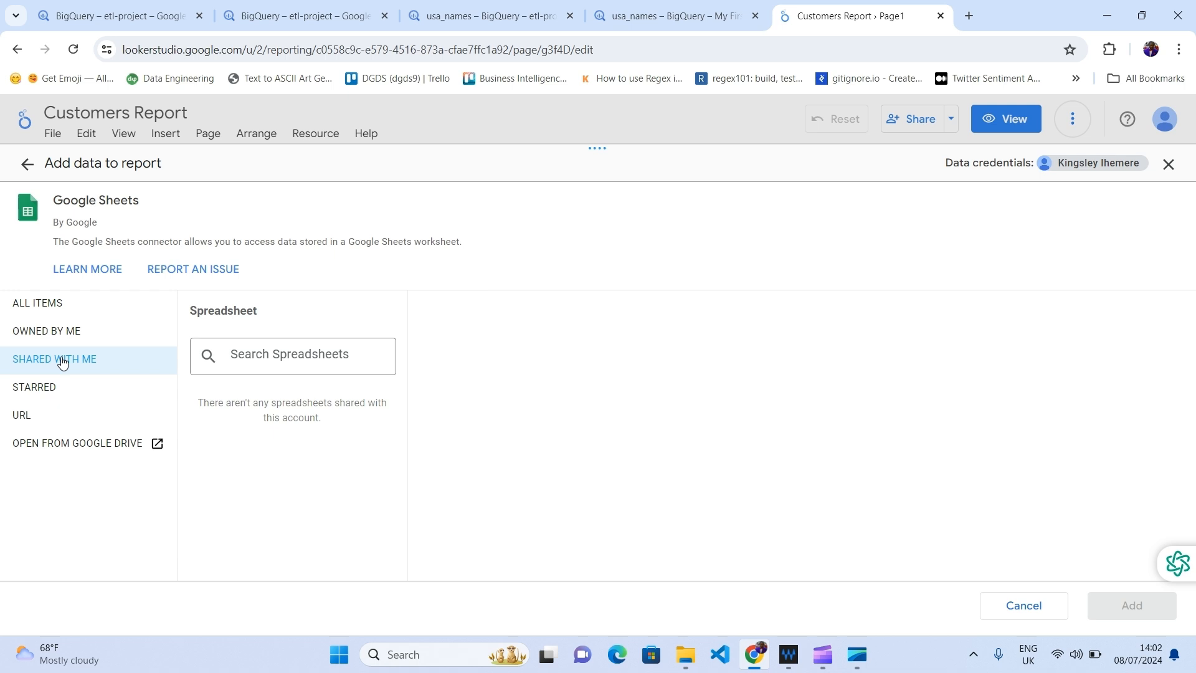
{"action": "left_click", "coordinate": [62, 337]}
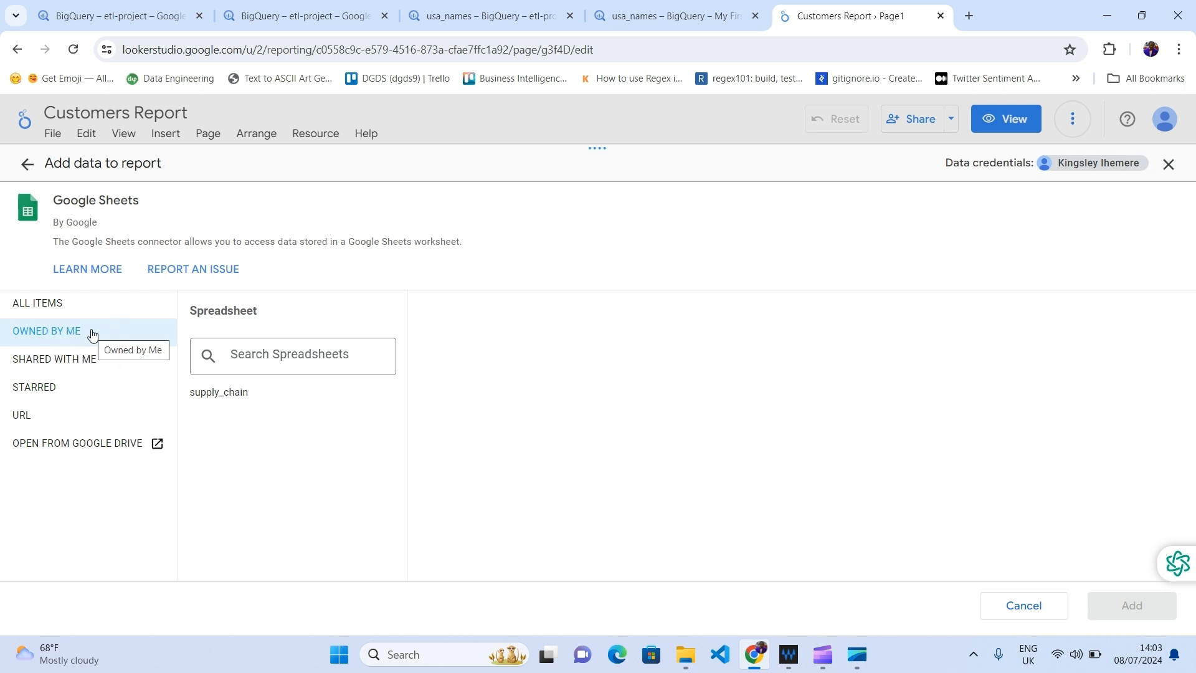
{"action": "left_click", "coordinate": [219, 393]}
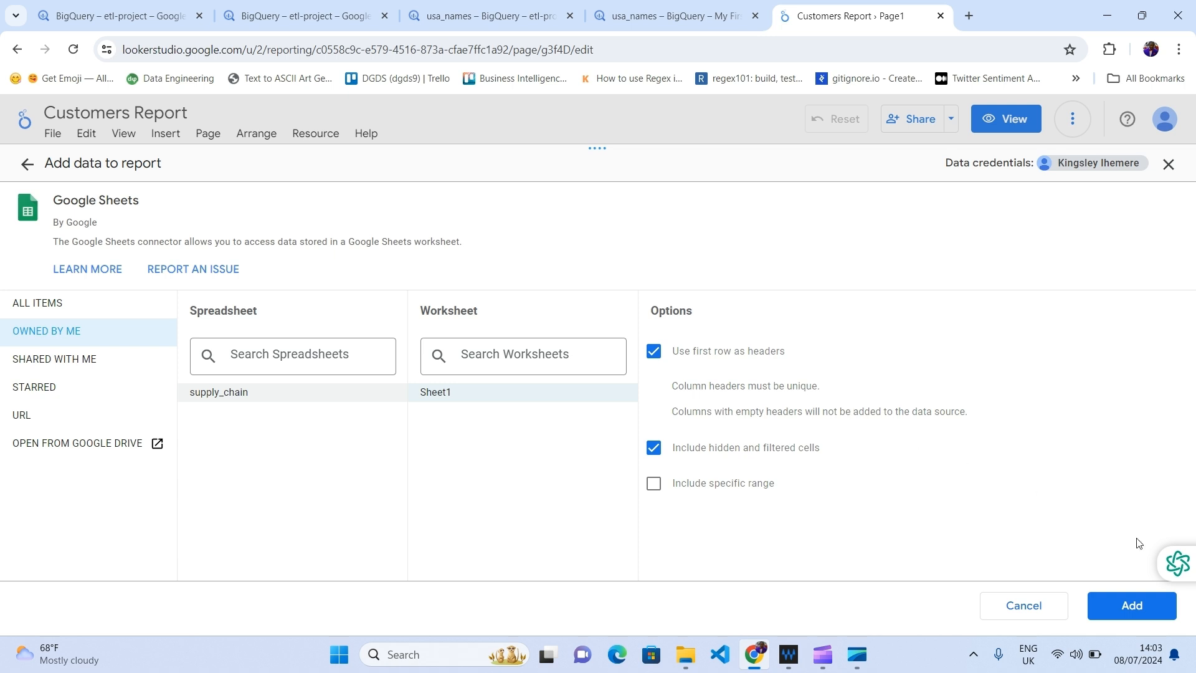
{"action": "left_click", "coordinate": [1129, 604]}
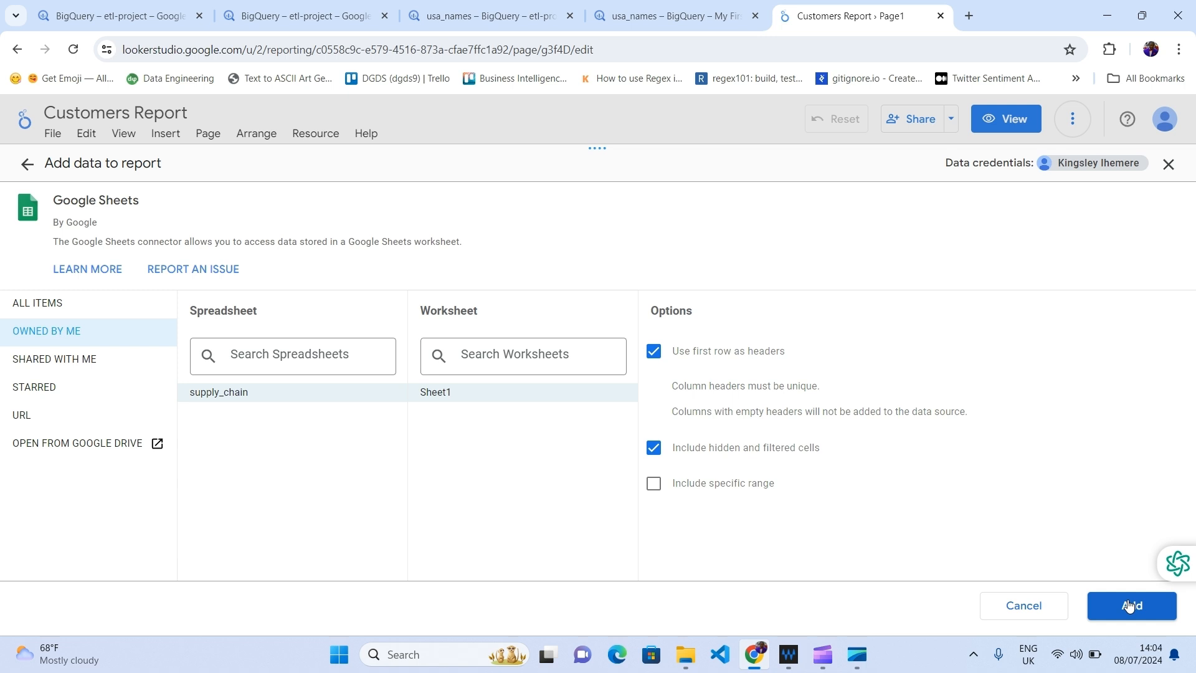
Step: Confirm adding supply_chain - Sheet1, then collapse taxi_trips to see all four sources
{"action": "left_click", "coordinate": [1129, 606]}
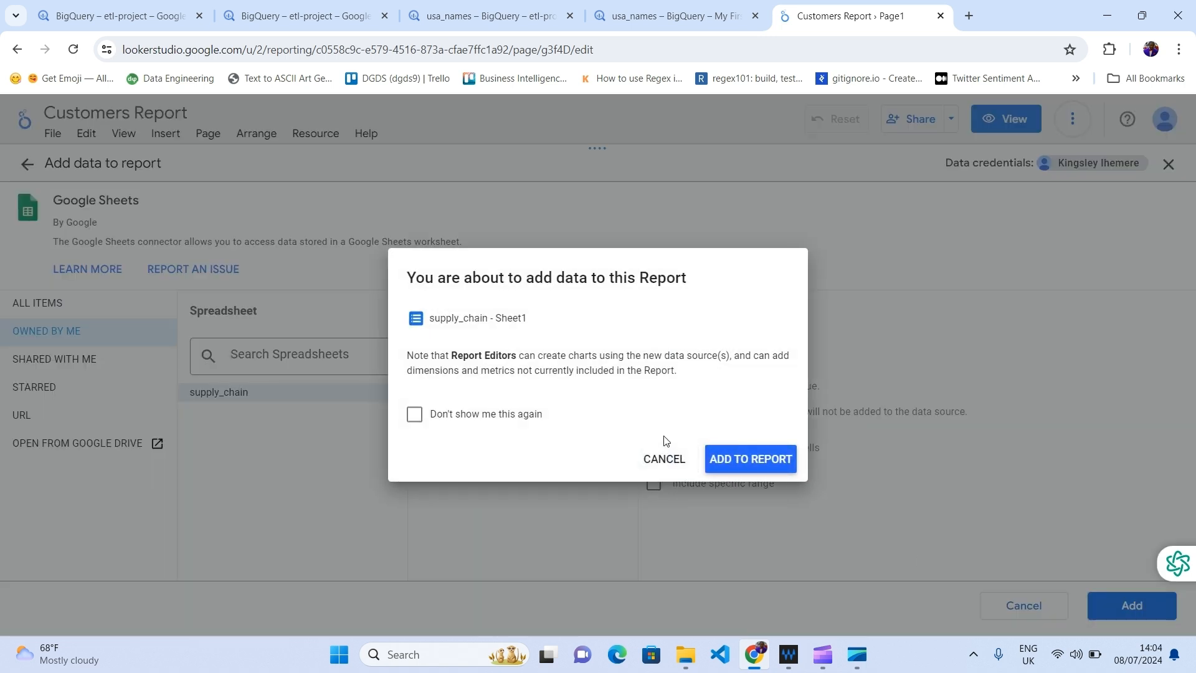
{"action": "left_click", "coordinate": [750, 458]}
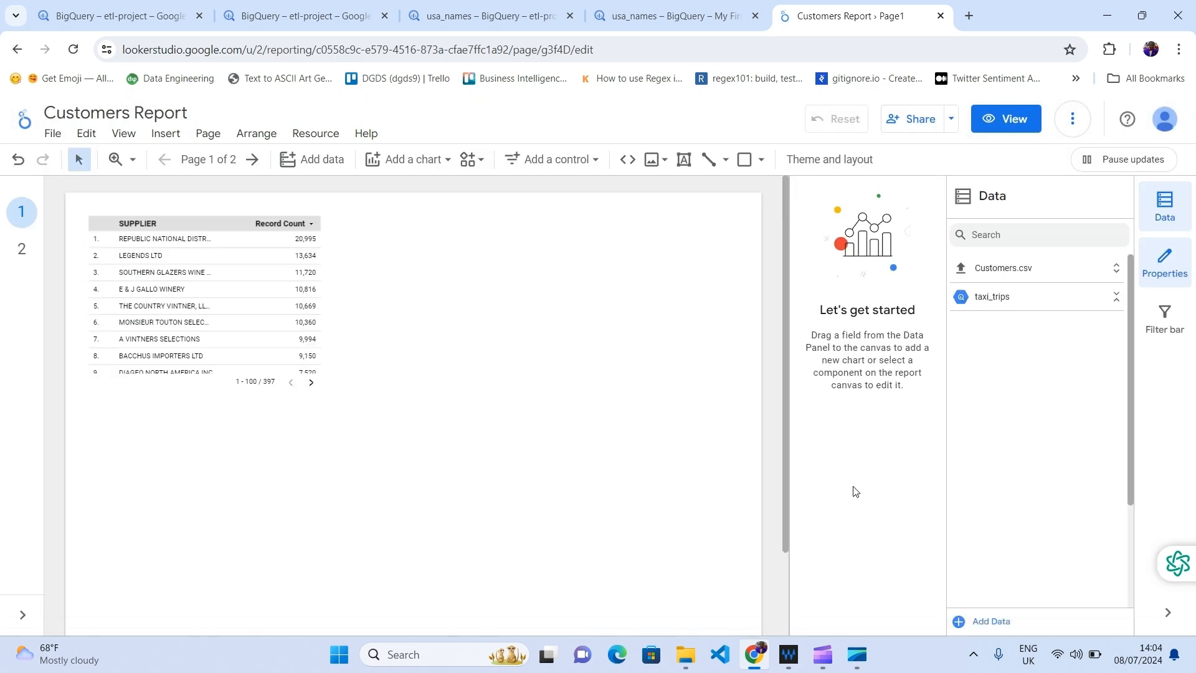
{"action": "left_click", "coordinate": [1029, 301]}
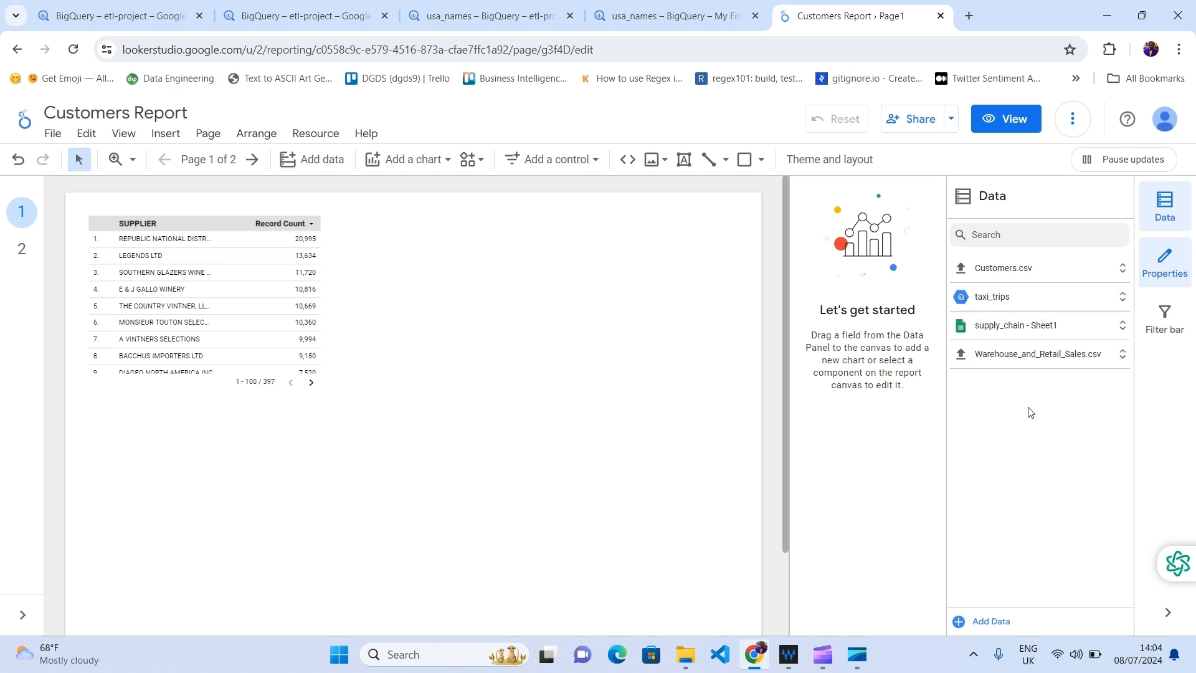